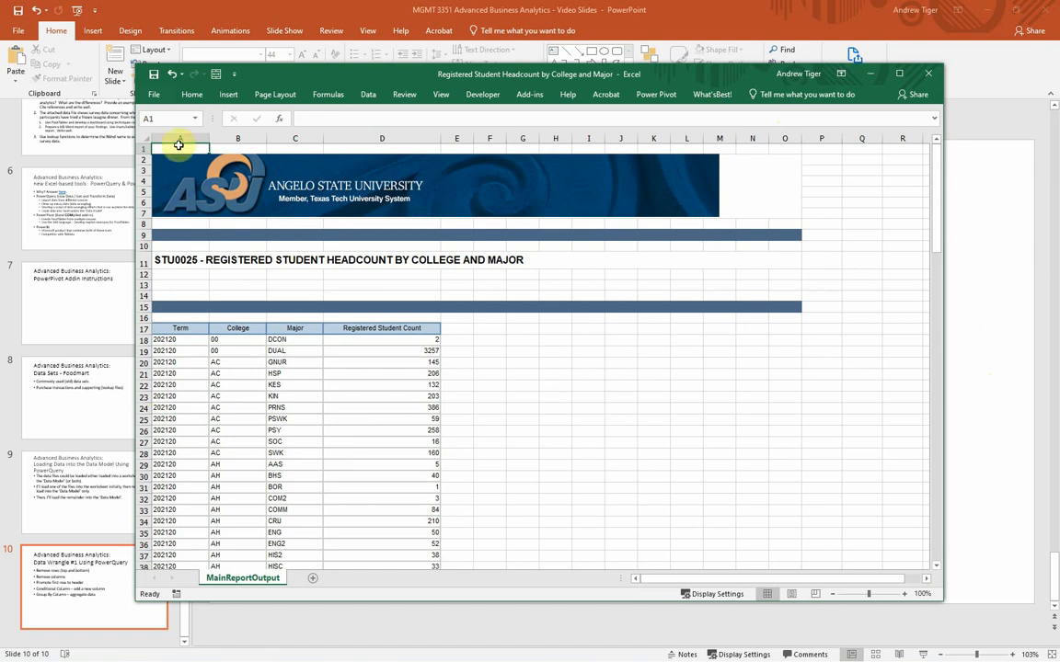
Step: Examine the banner rows 1 to 16 above the headcount table and the footer rows below its data
click(145, 148)
drag(145, 148, 153, 318)
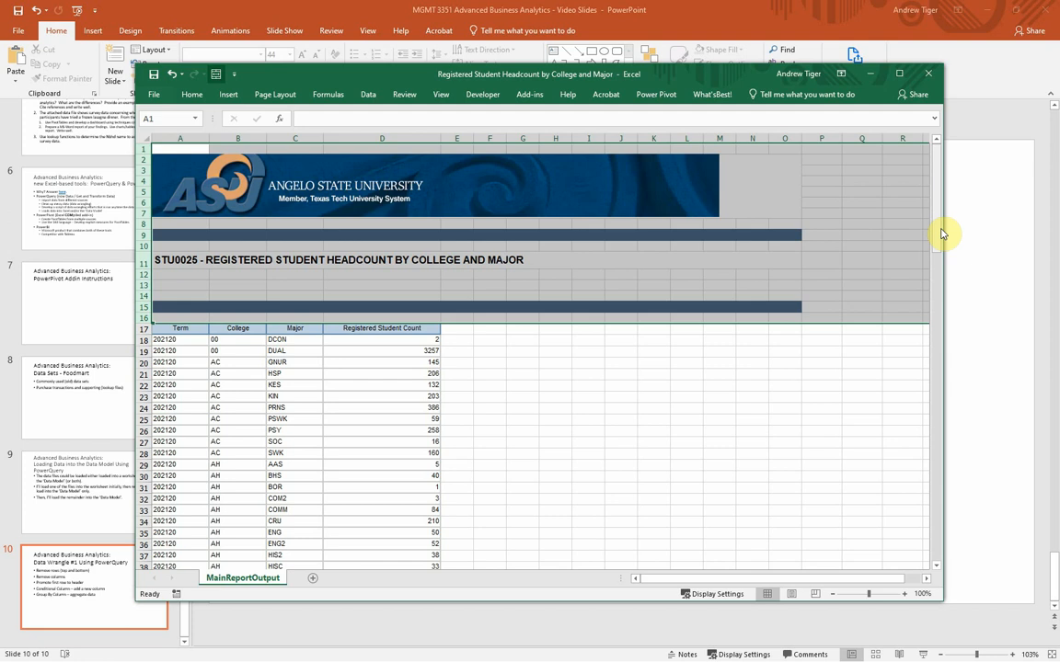
drag(938, 233, 937, 563)
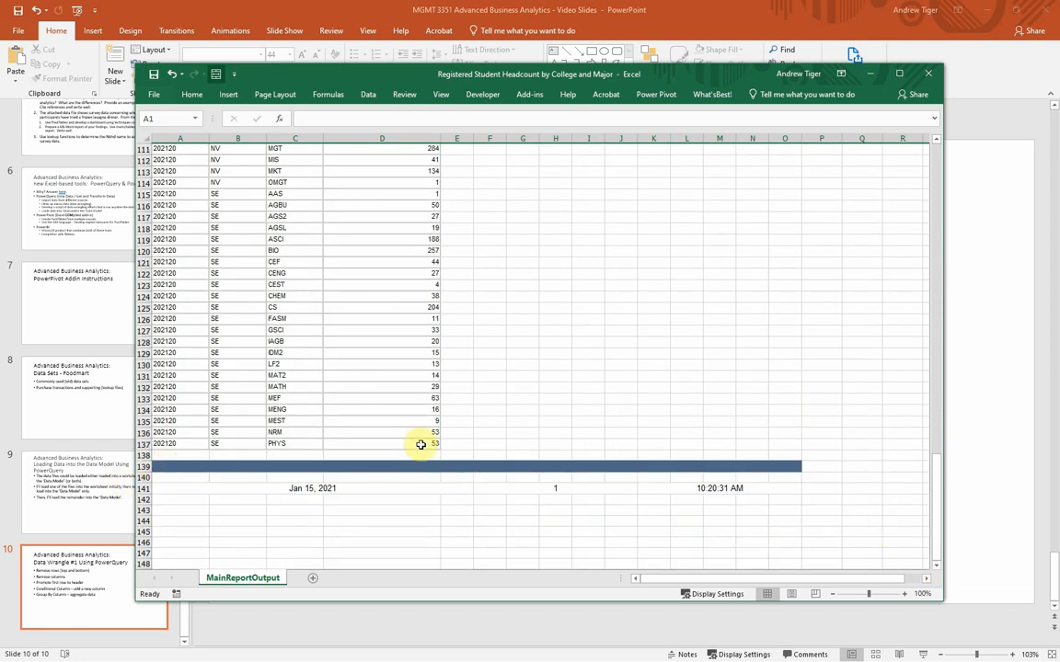
drag(939, 534, 940, 187)
click(857, 408)
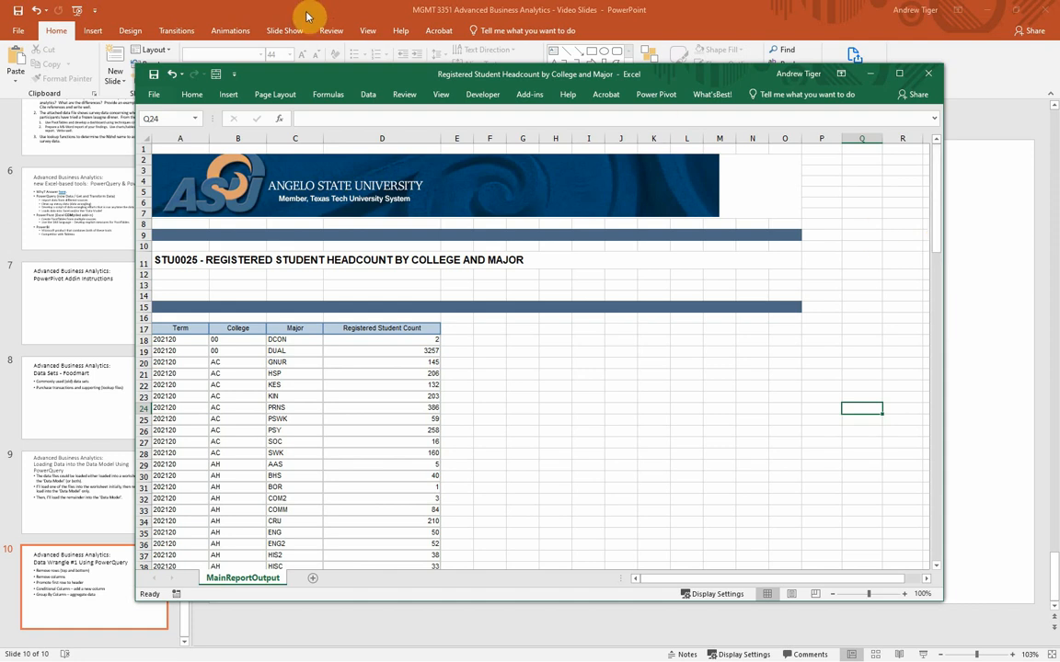
Step: Switch to the PowerPoint presentation and review the title and first bullet of the "Data Wrangle #1 Using PowerQuery" slide
click(278, 16)
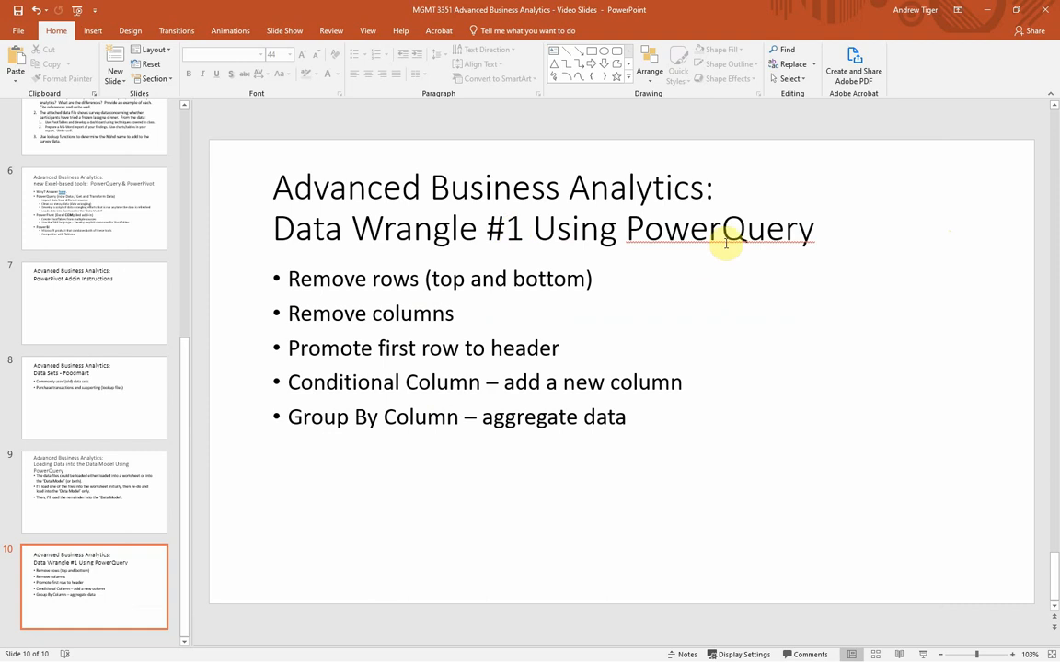
double_click(514, 228)
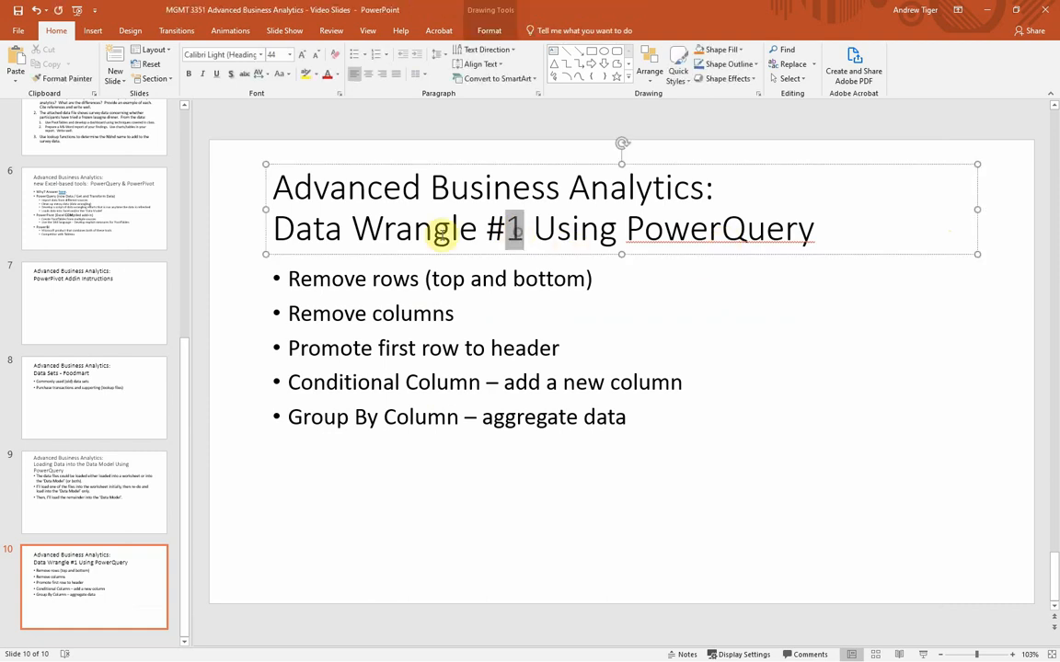
drag(273, 228, 529, 230)
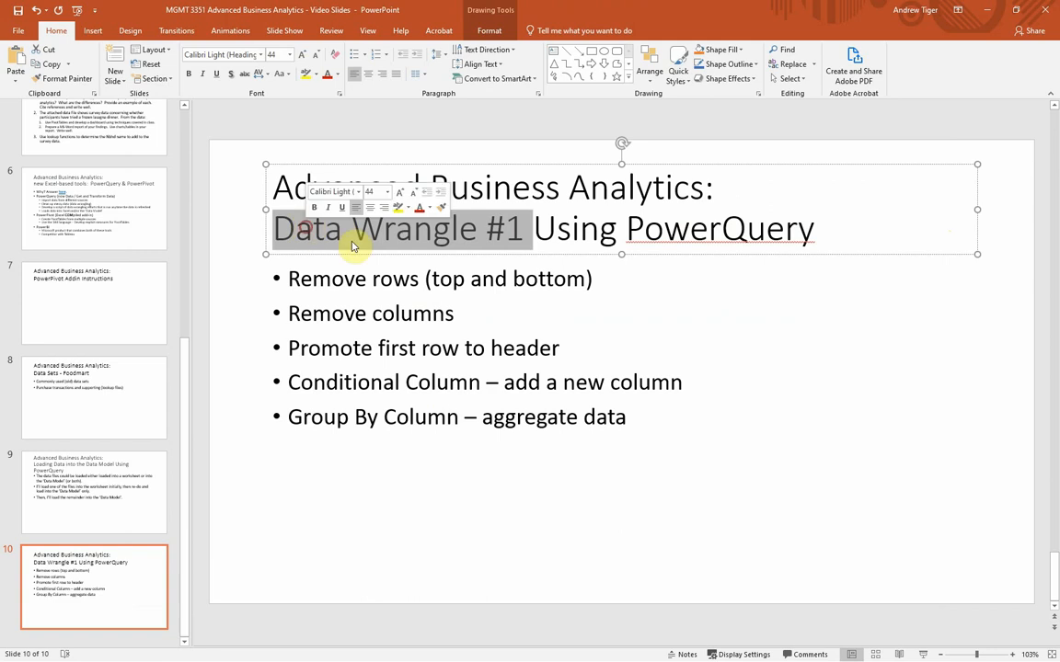
click(598, 278)
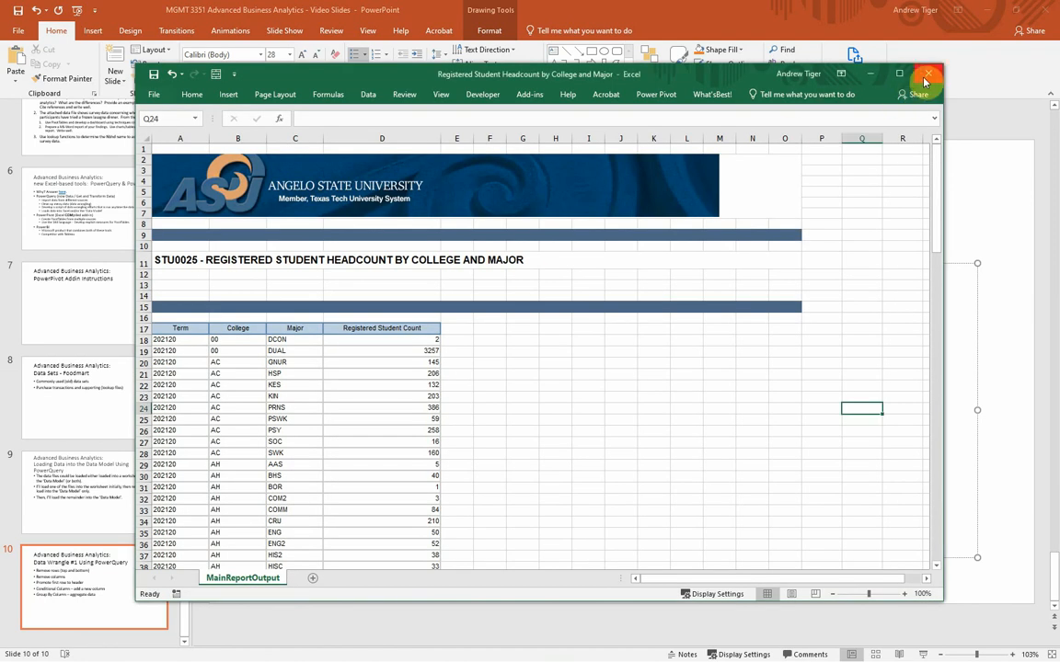
Step: Close the headcount workbook in Excel and start importing data from a workbook file into the blank Book2
click(924, 81)
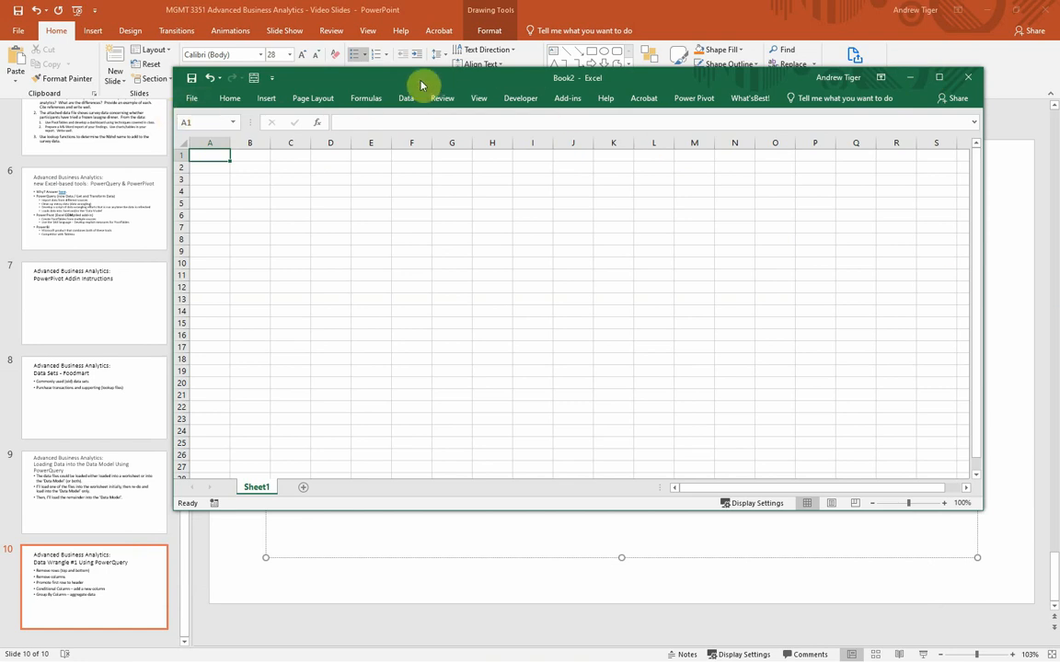
click(401, 101)
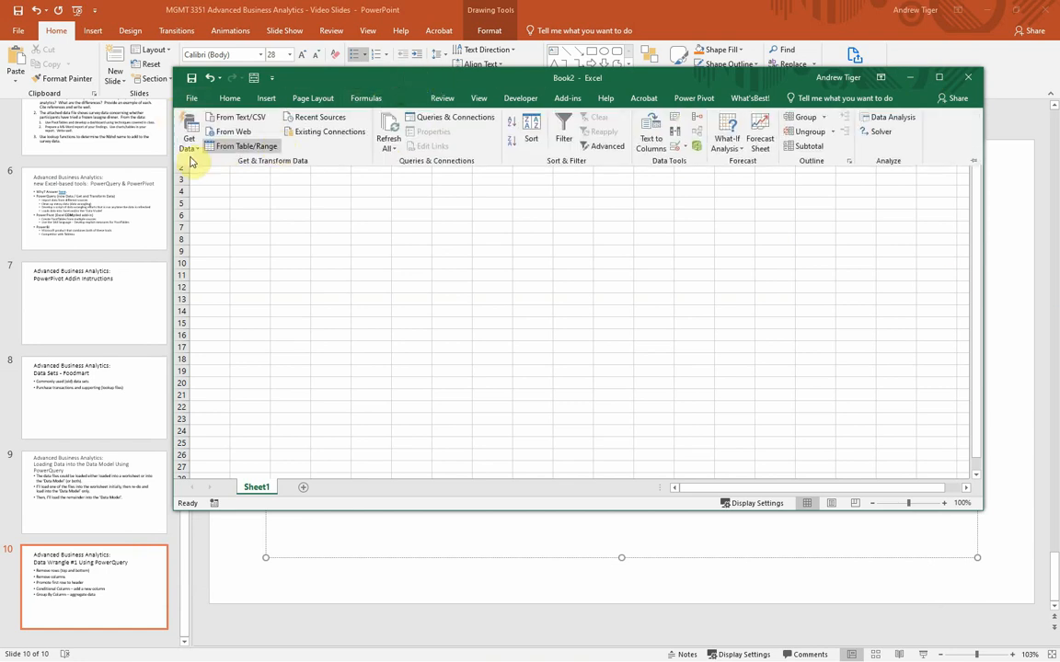
click(190, 145)
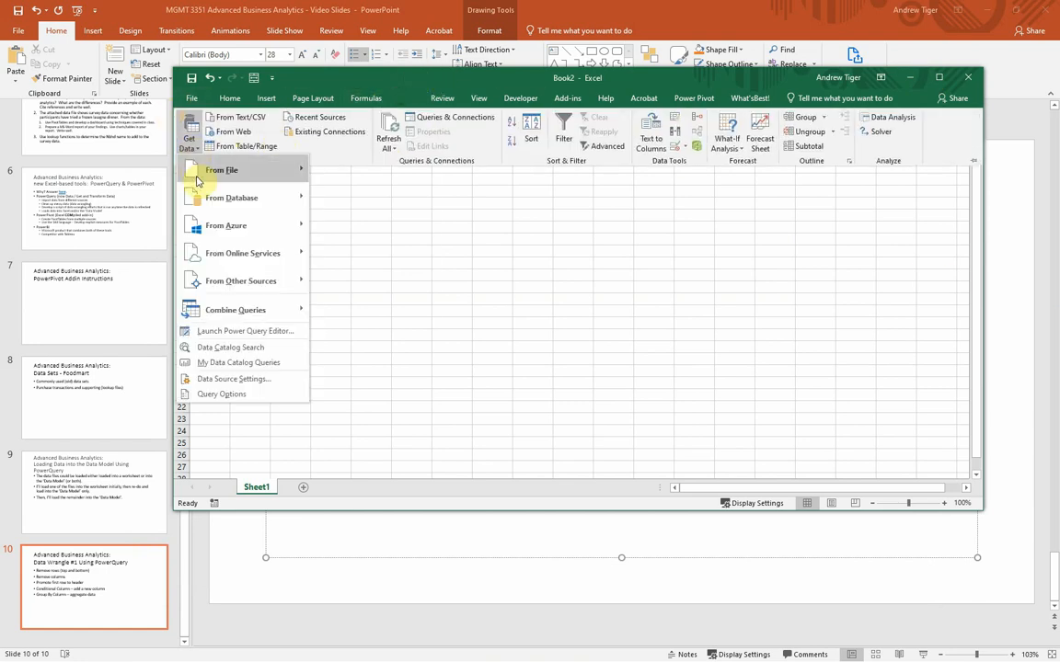
mouse_move(198, 171)
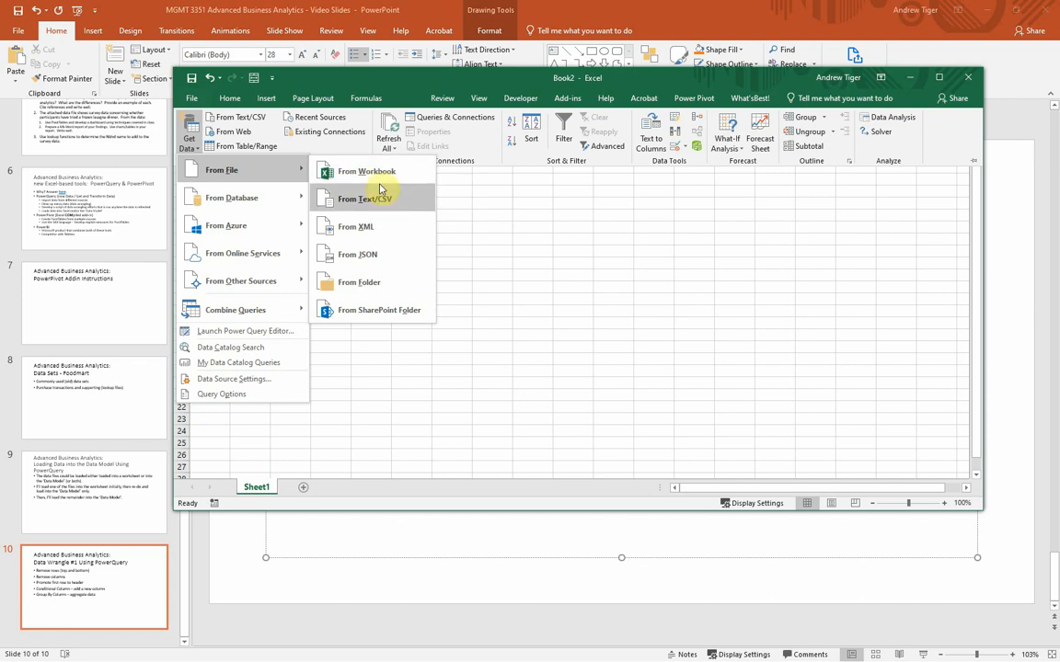
click(378, 171)
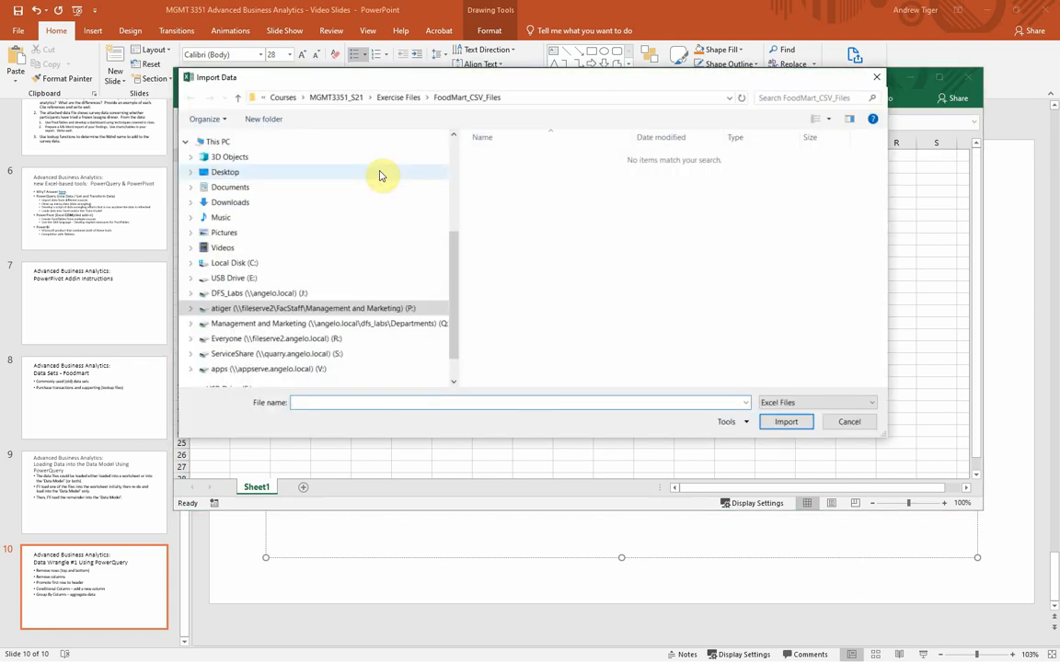
Step: Choose the Registered Student Headcount by College and Major workbook in the P: drive's Courses\MGMT3351_S21 folder as the import source
click(356, 308)
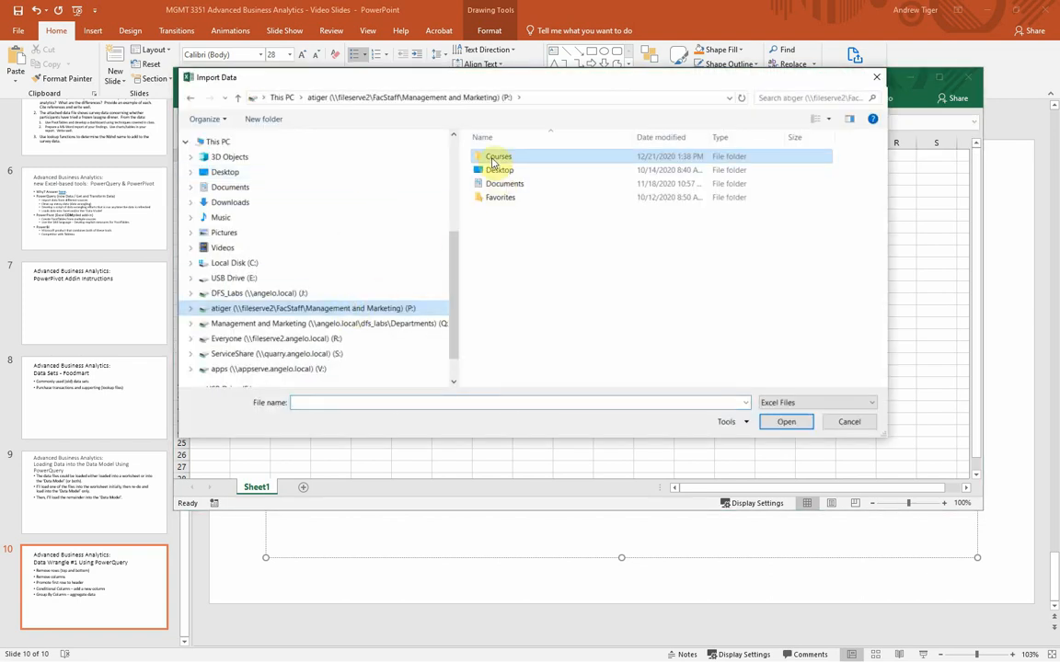
double_click(497, 158)
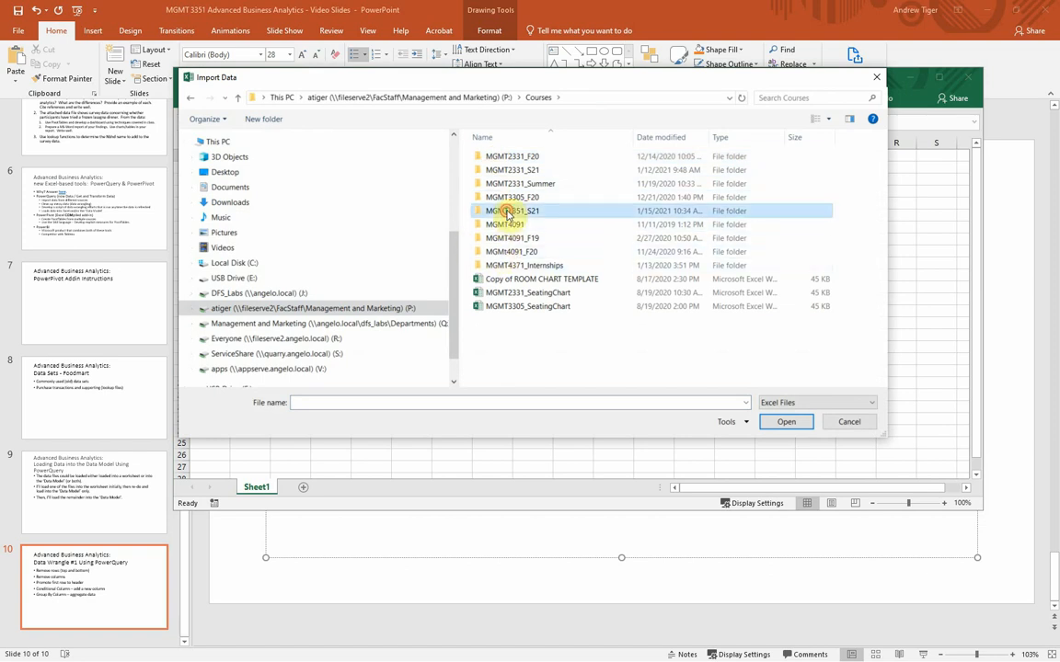
double_click(508, 212)
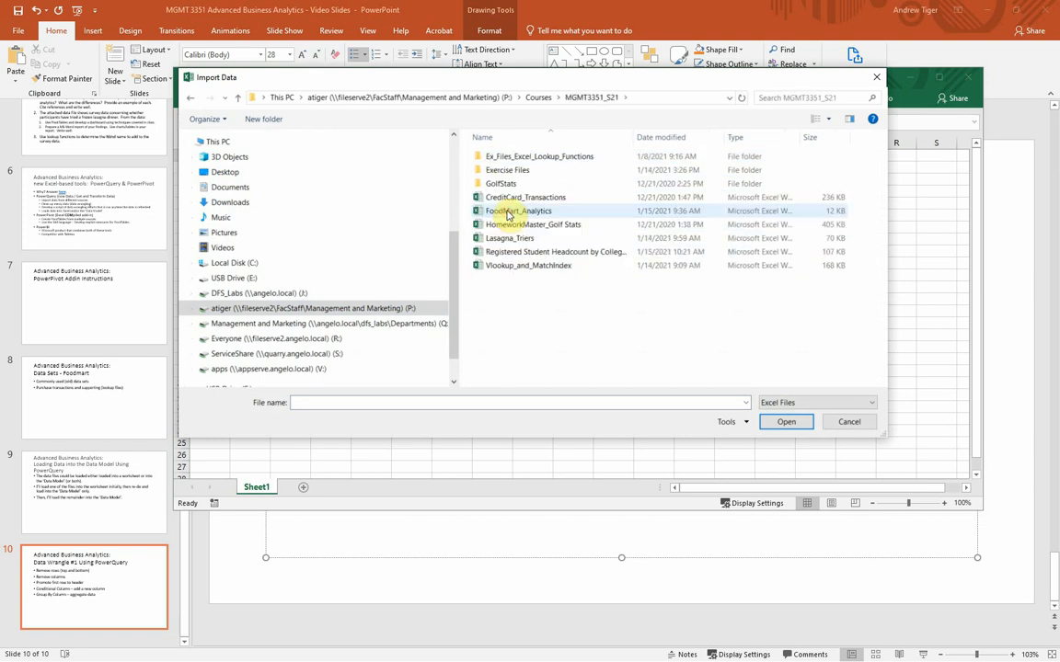
double_click(534, 258)
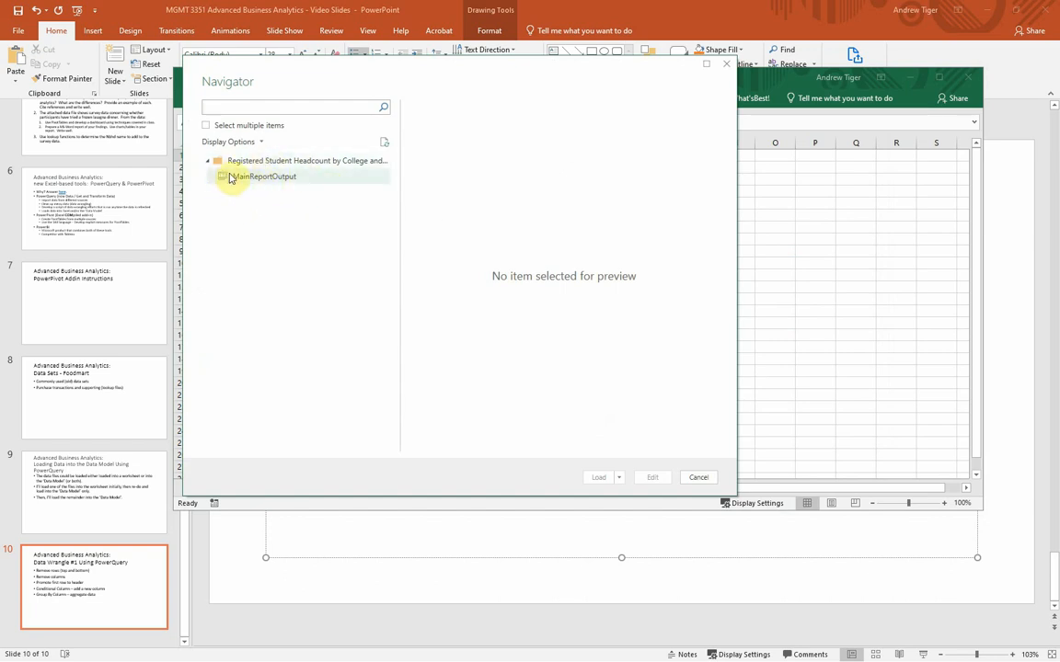
Step: Preview the MainReportOutput sheet in an enlarged Navigator and open it for editing in the Power Query Editor
click(268, 180)
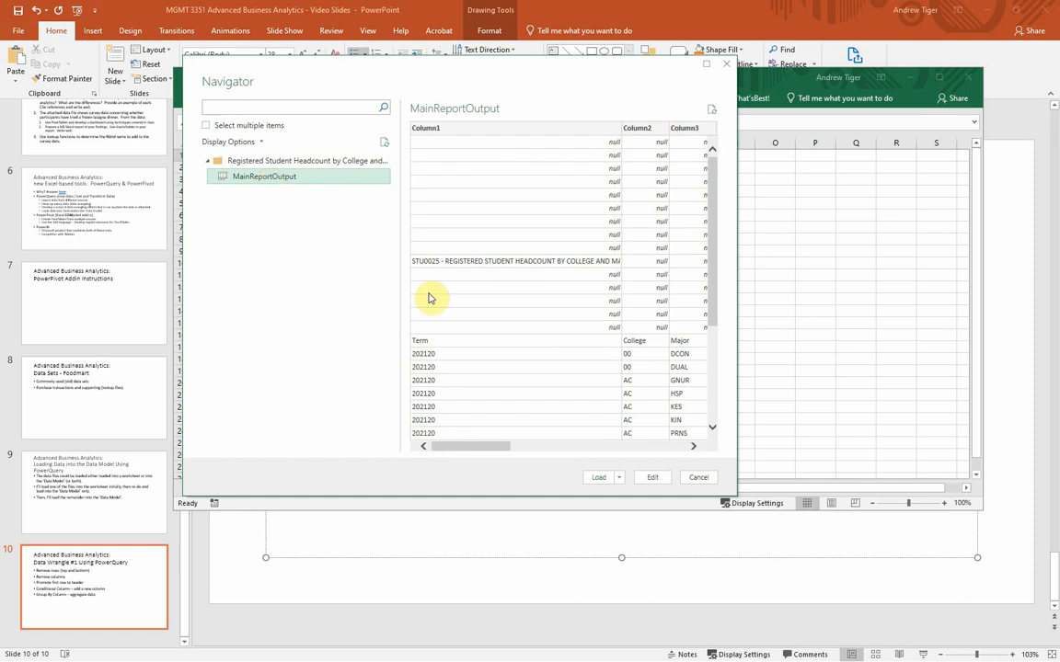
drag(736, 492, 909, 502)
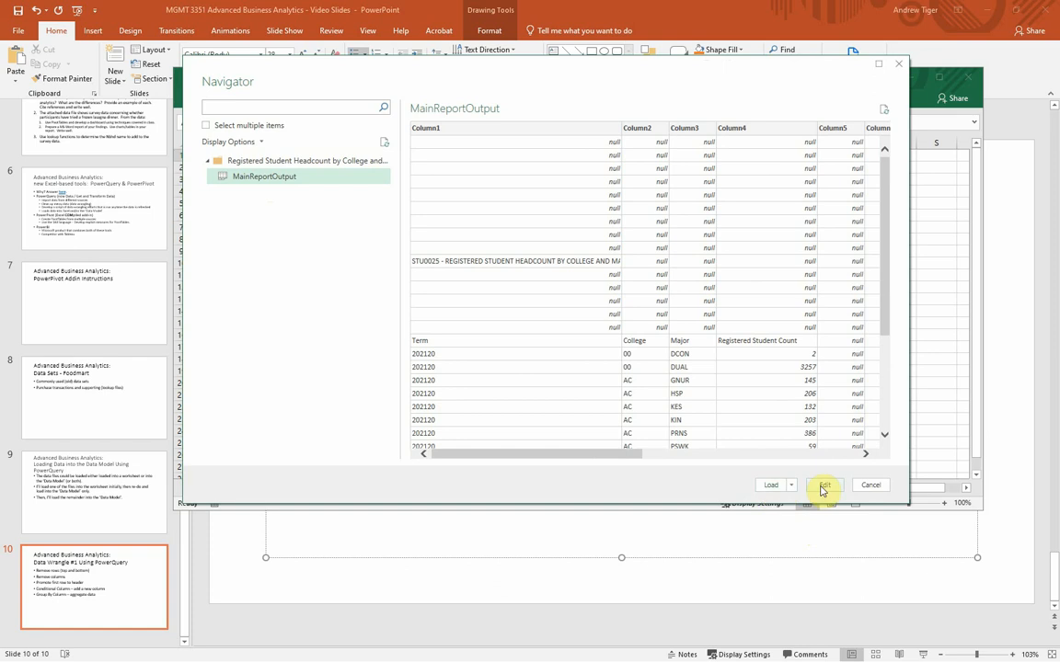
click(823, 485)
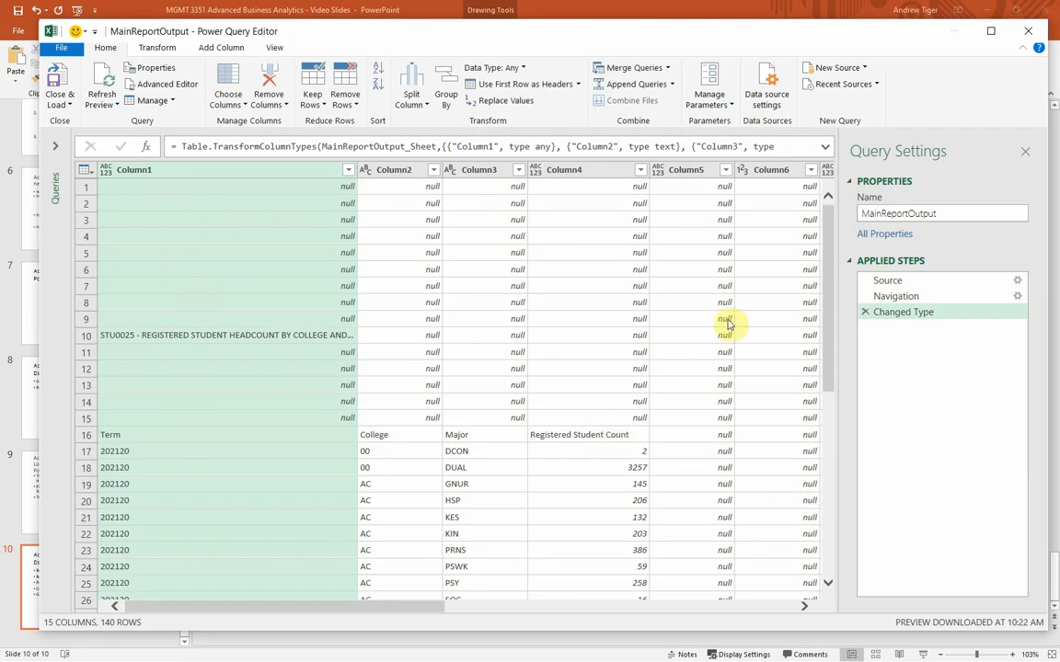
Step: Remove the top 15 rows above the Term, College and Major heading row from the query
drag(829, 291, 832, 227)
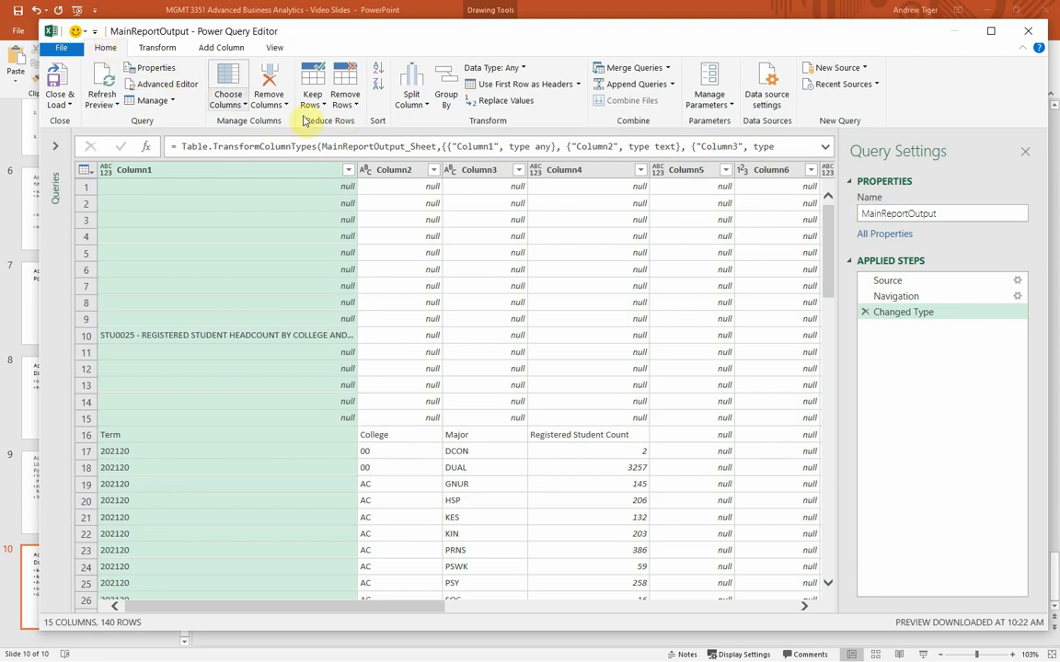
click(351, 106)
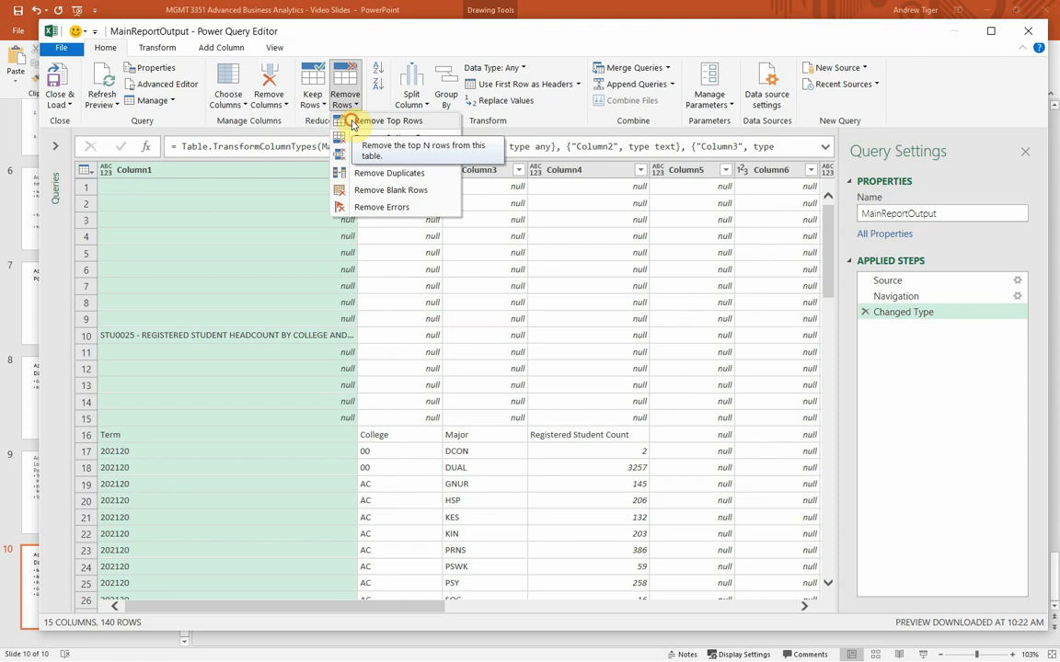
click(352, 123)
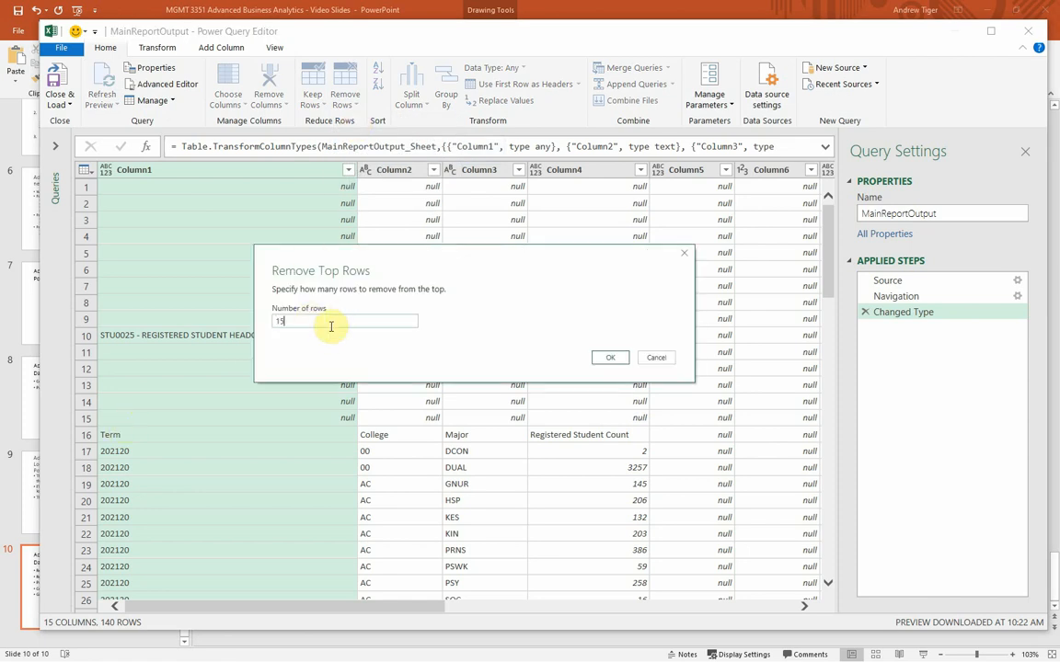
click(610, 357)
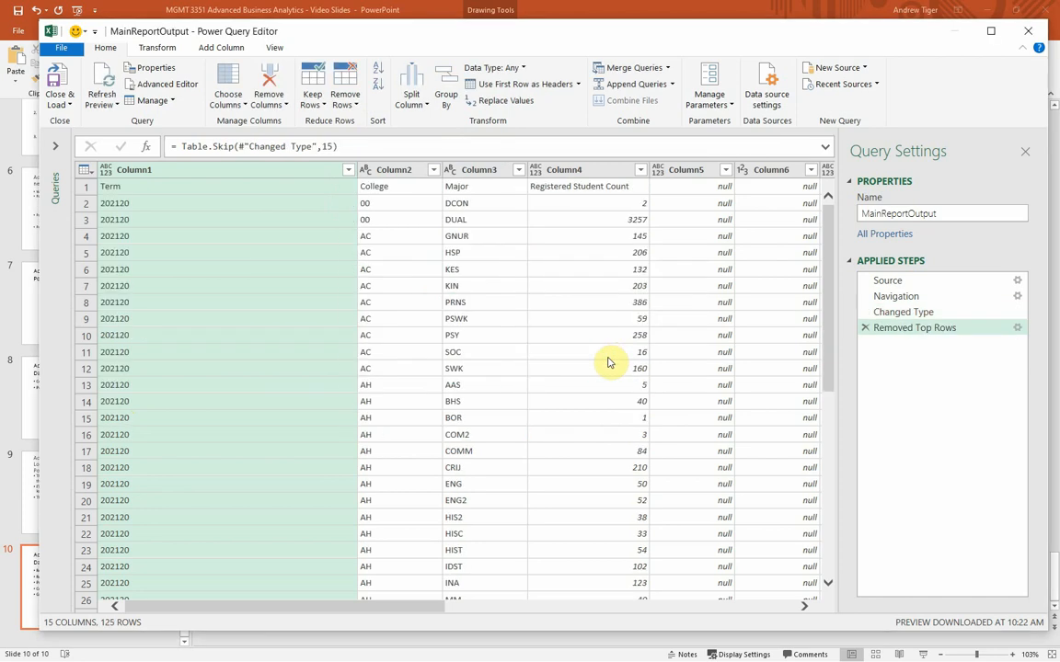
Step: Remove the bottom 4 rows from the query and check the end of the table
drag(831, 311, 840, 484)
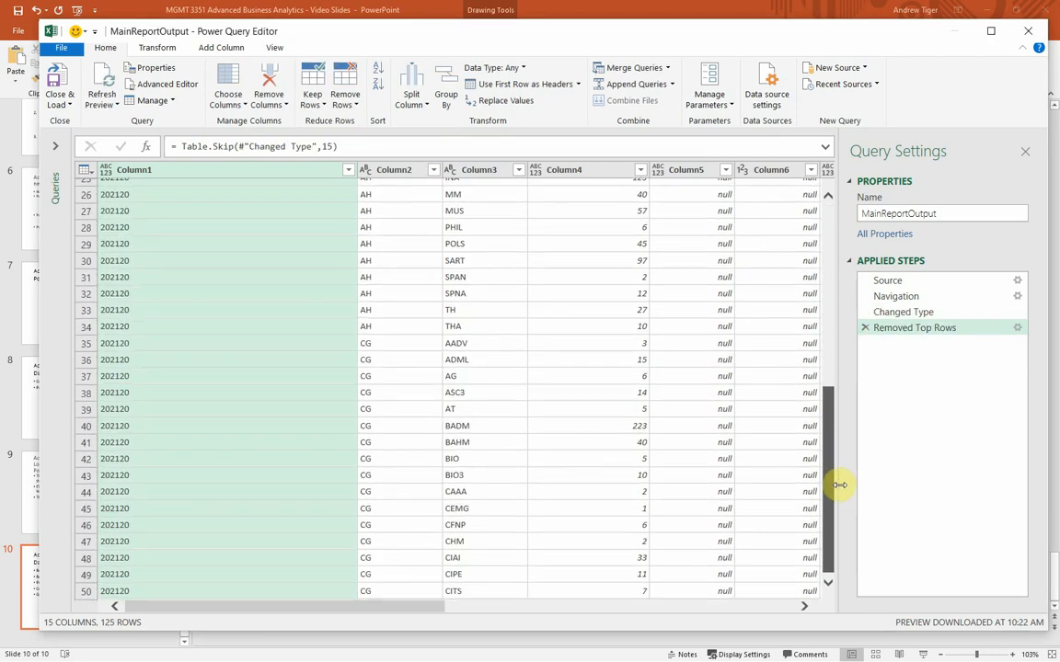
scroll(497, 455, down, 11)
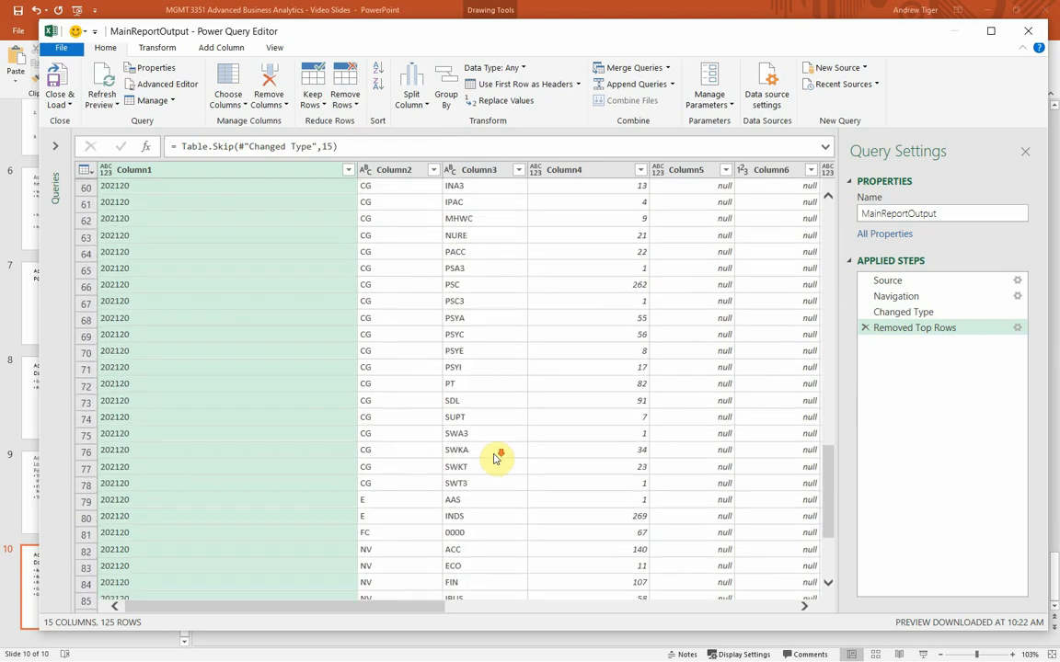
scroll(497, 456, down, 13)
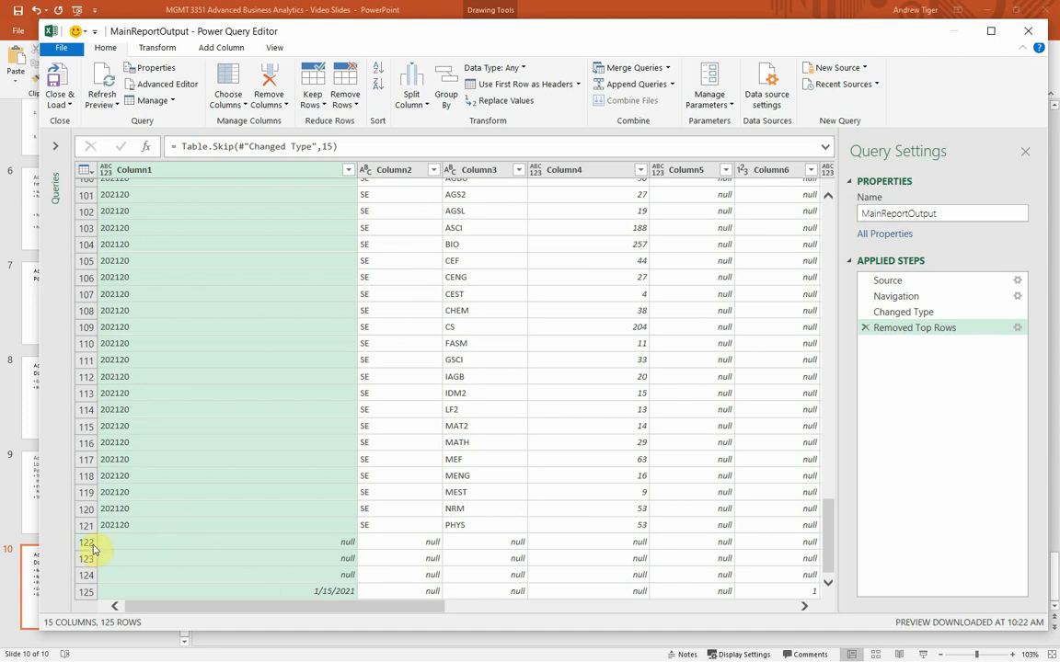
click(345, 104)
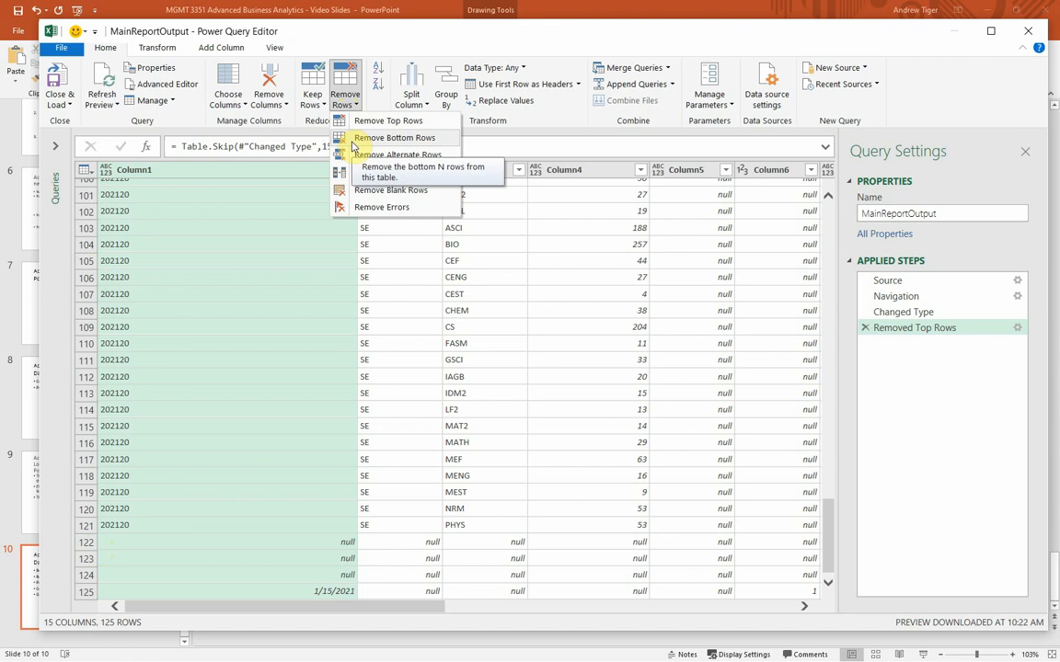
click(351, 137)
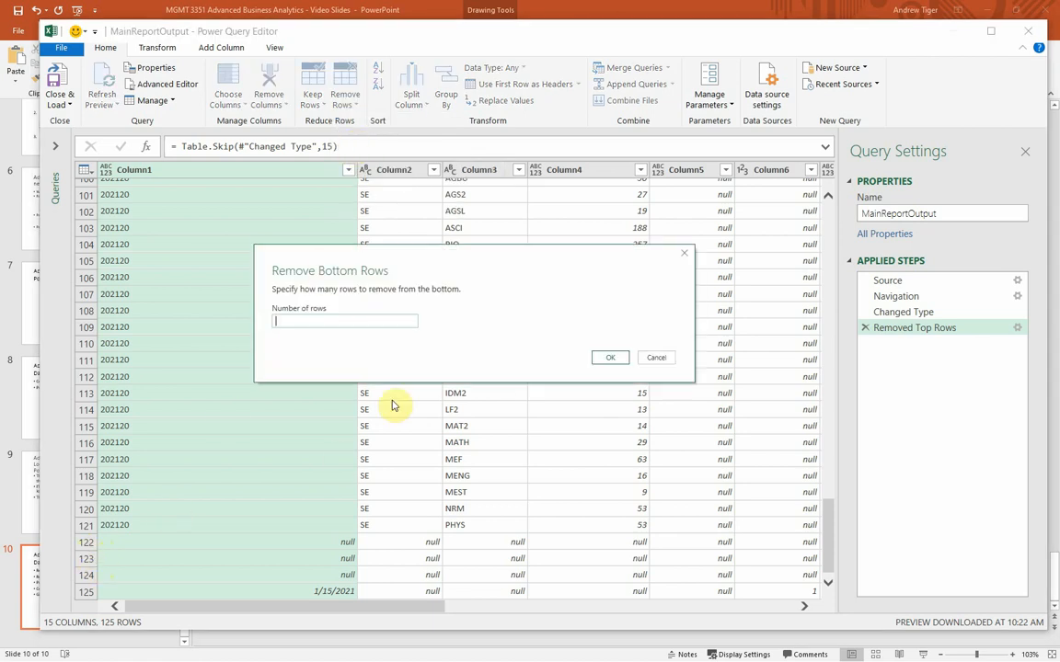
text(4)
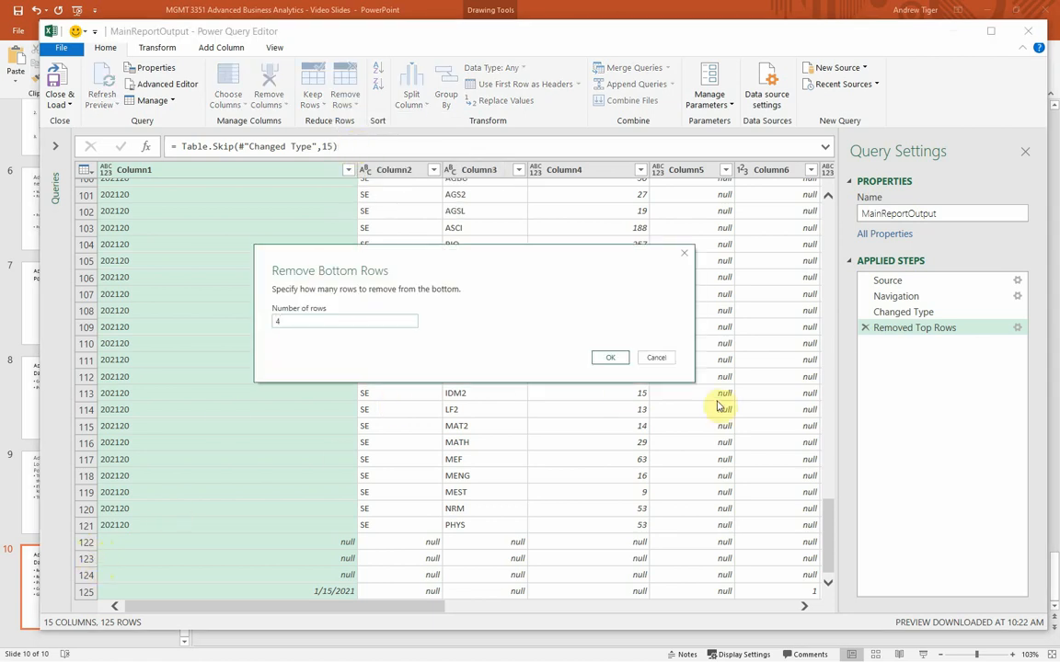
click(610, 358)
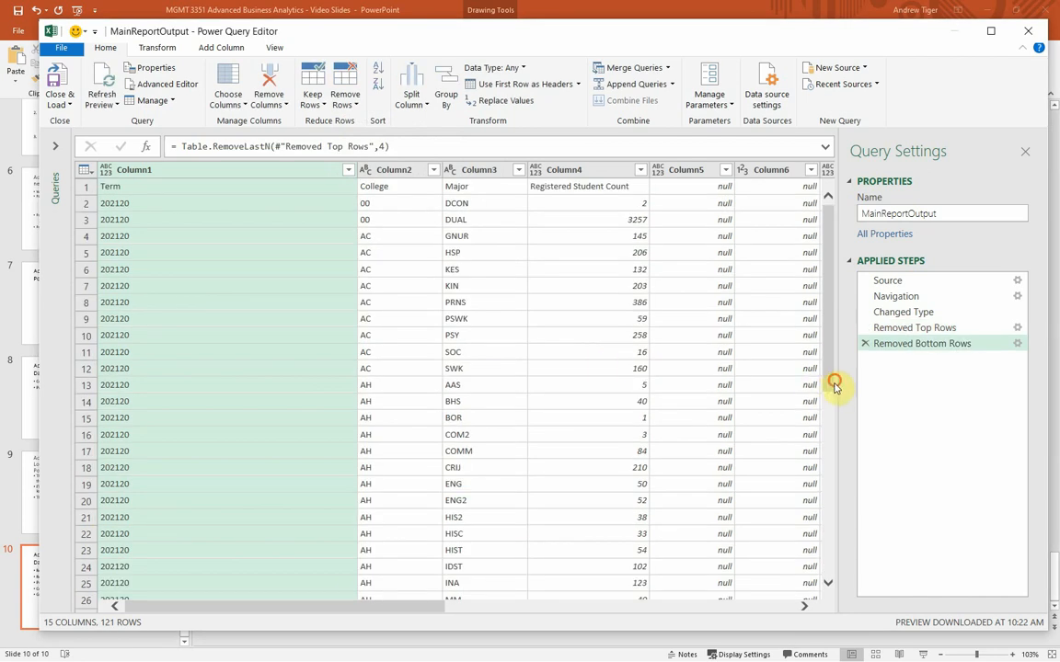
scroll(832, 414, down, 5)
drag(848, 497, 827, 586)
click(825, 585)
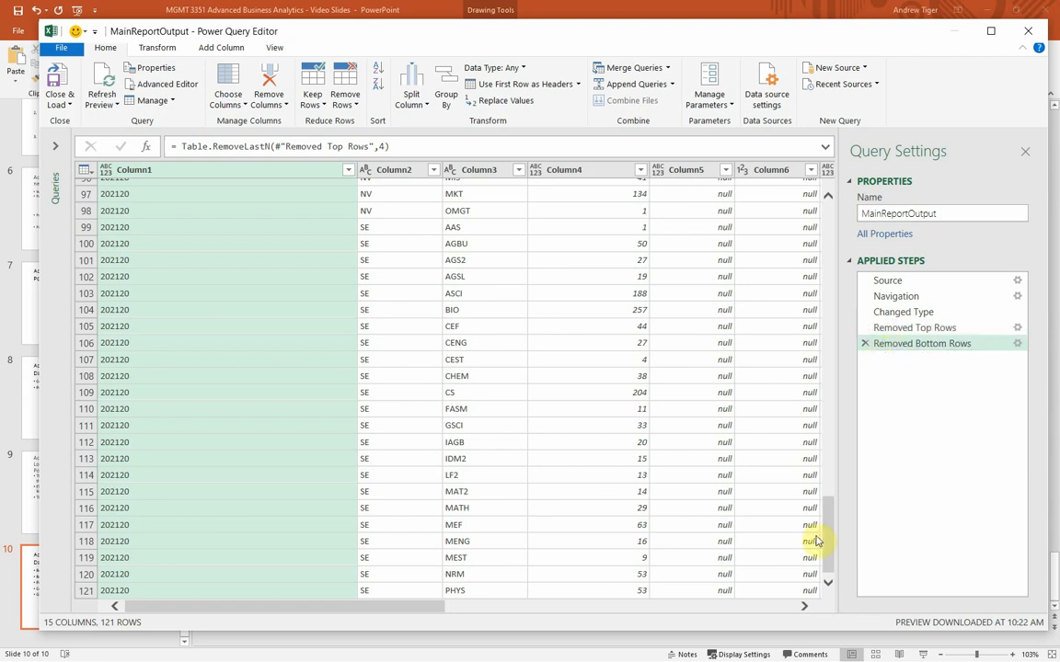
scroll(819, 539, up, 20)
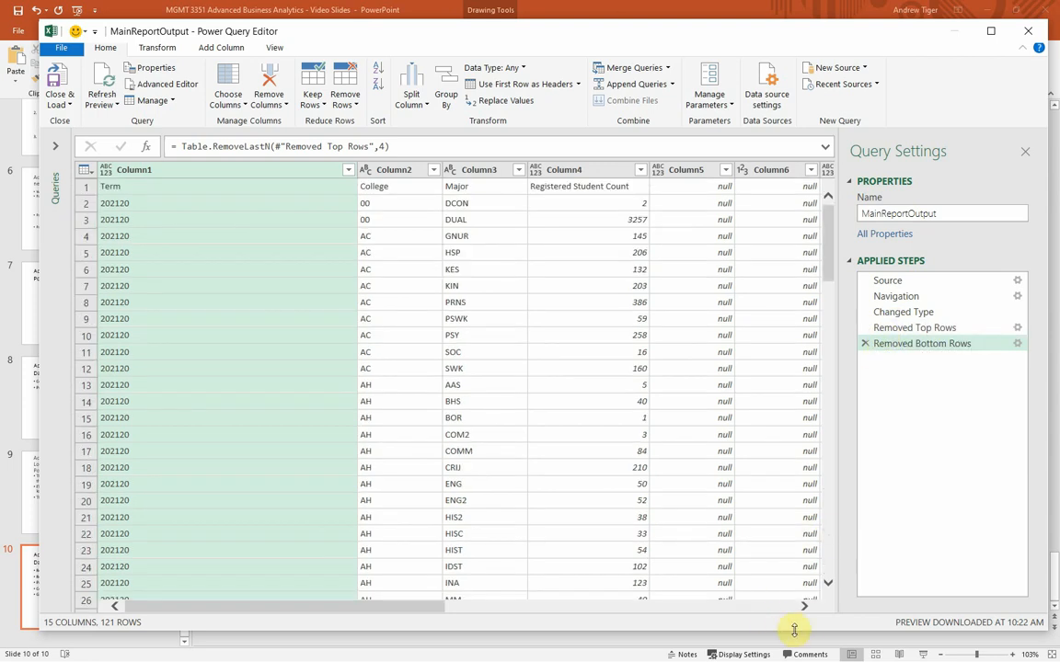
Step: Try removing Column5, Column6 and Column7 from the query, and delete the resulting applied step
click(805, 608)
click(805, 608)
click(803, 607)
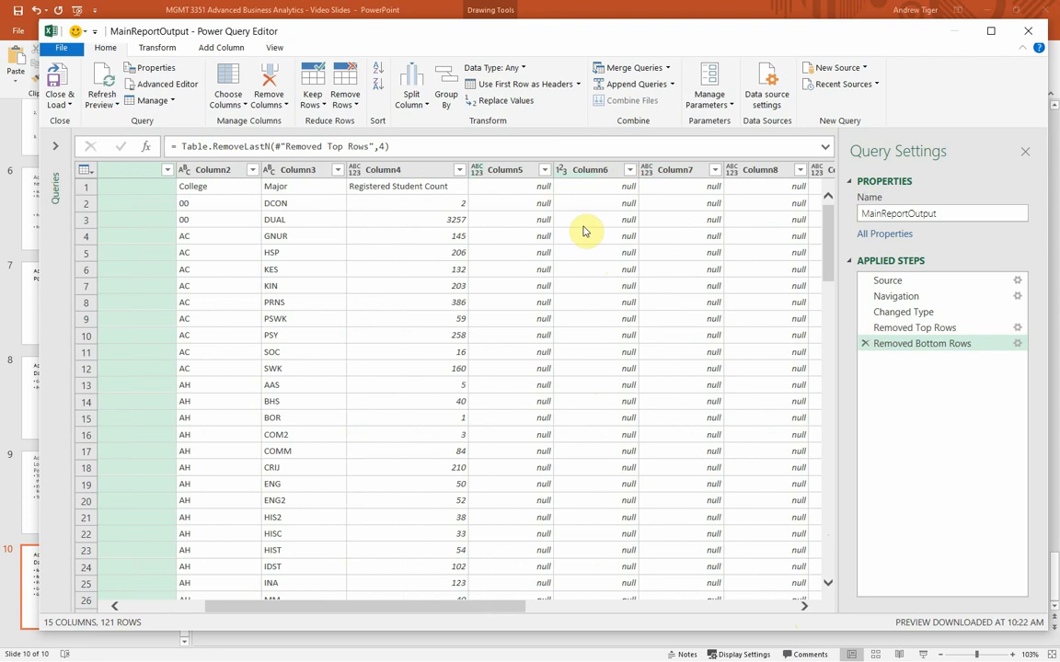
click(521, 172)
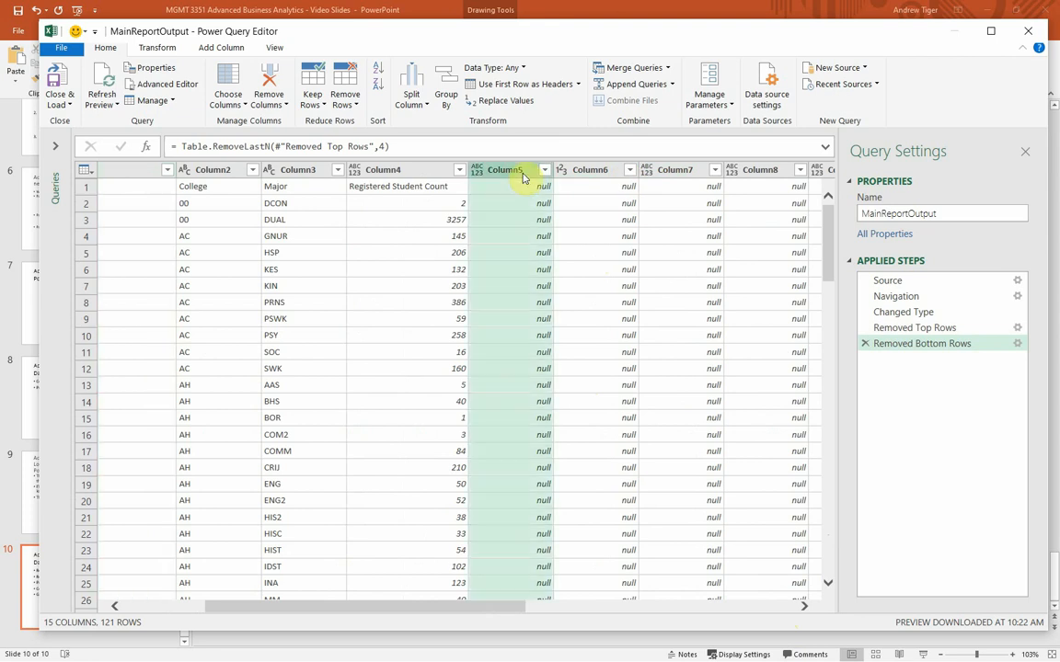
ctrl+click(584, 172)
click(648, 171)
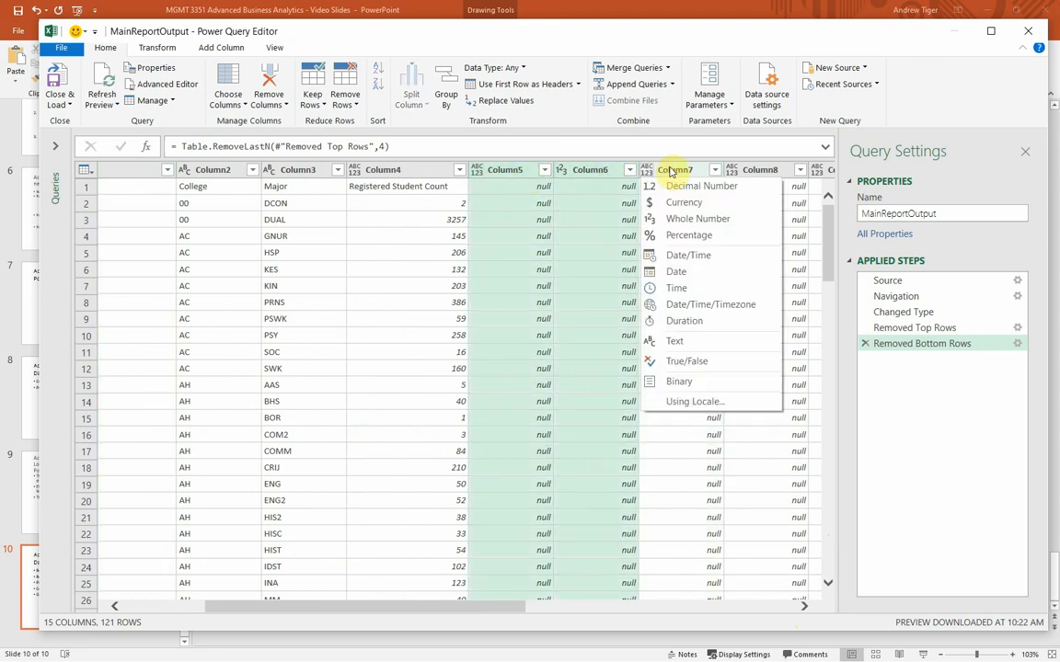
click(513, 174)
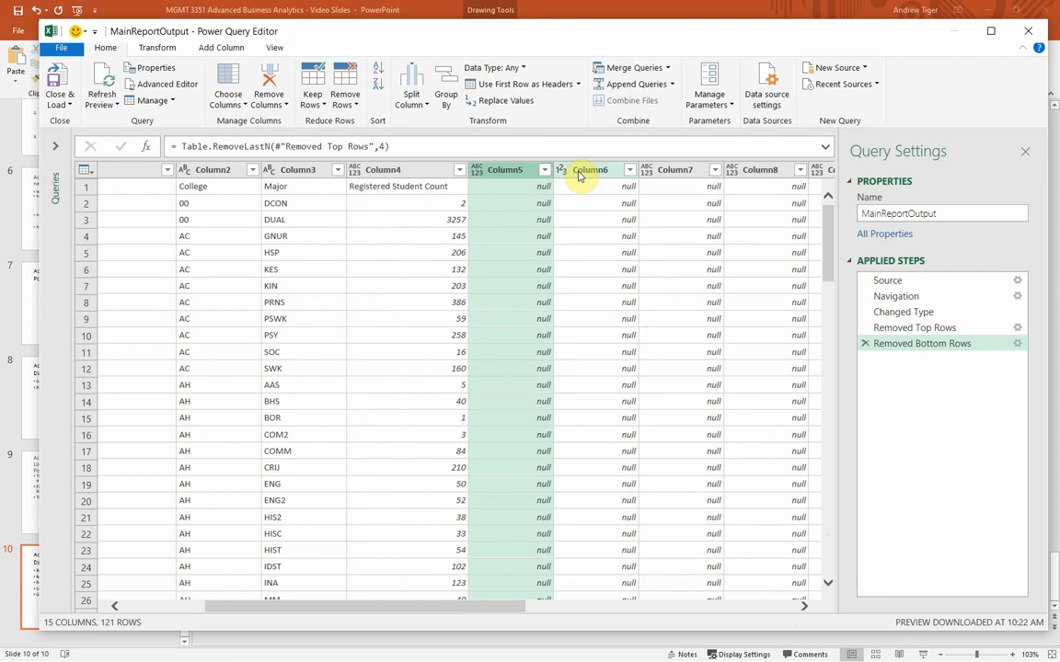
click(579, 177)
click(513, 177)
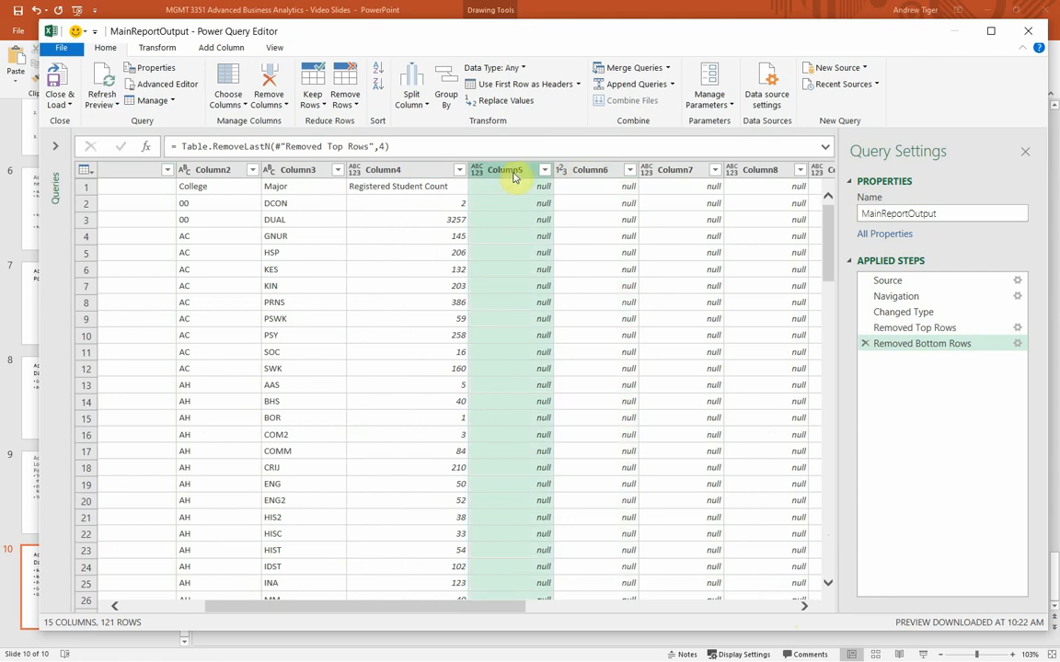
ctrl+click(590, 172)
ctrl+click(672, 174)
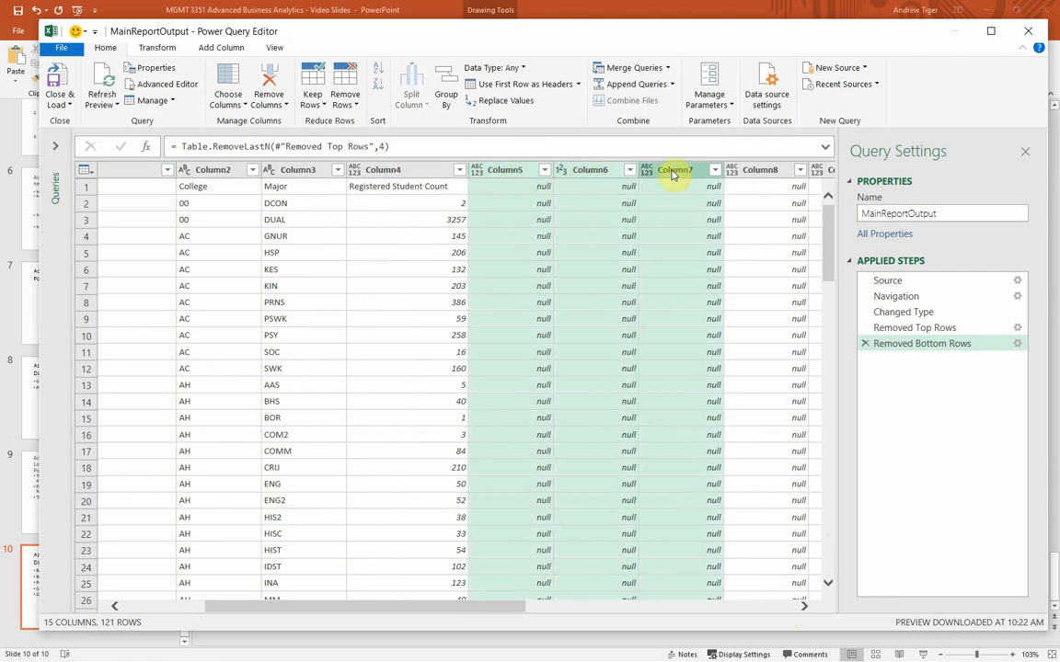
right_click(672, 174)
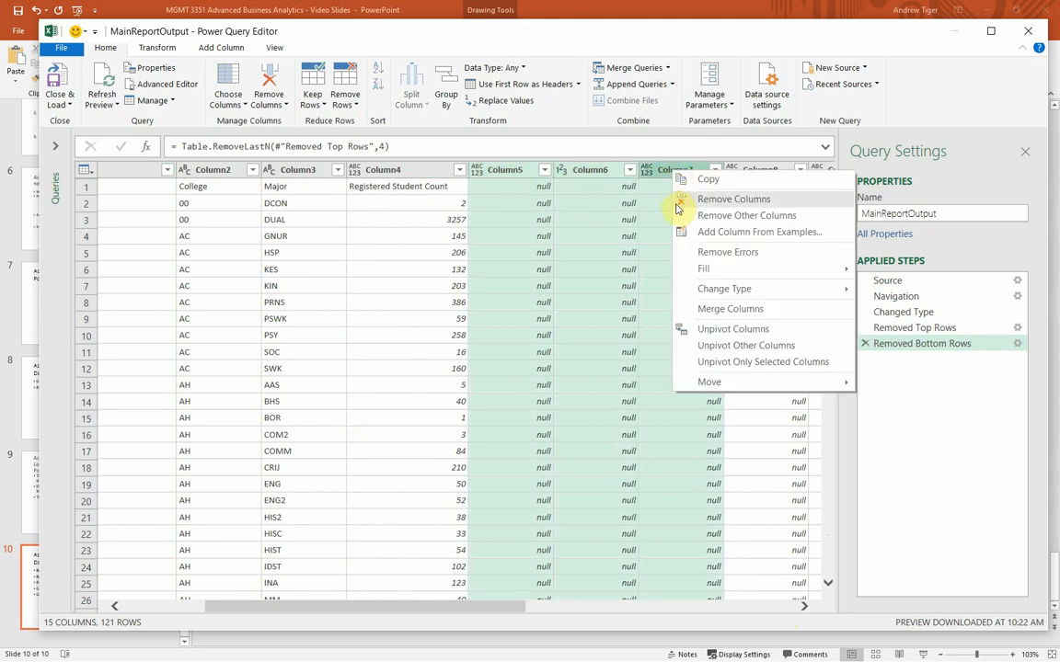
click(677, 201)
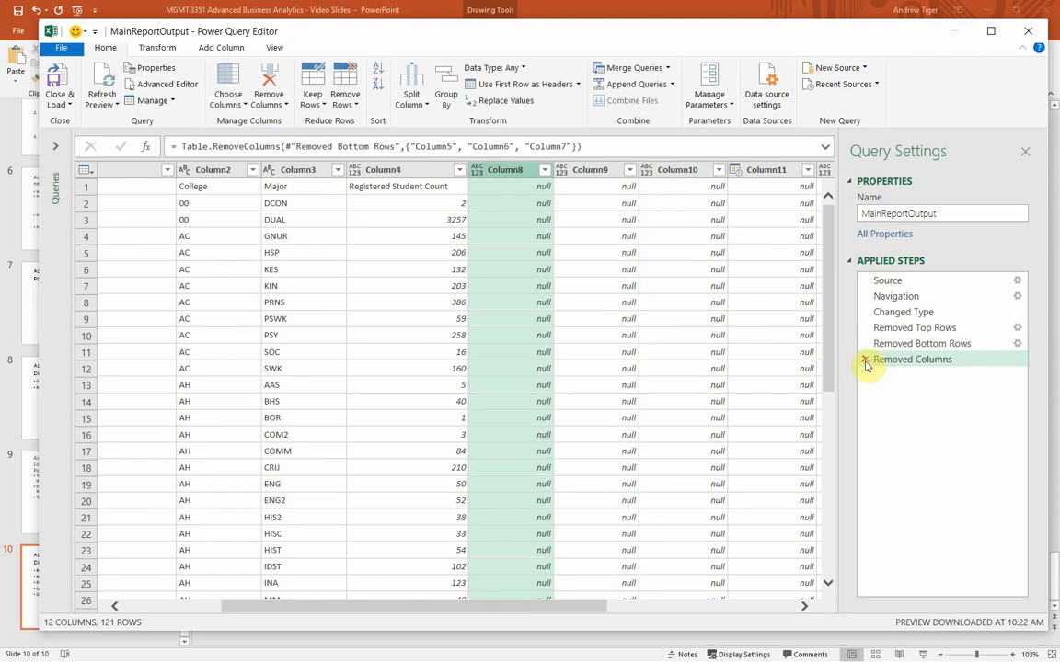
click(864, 361)
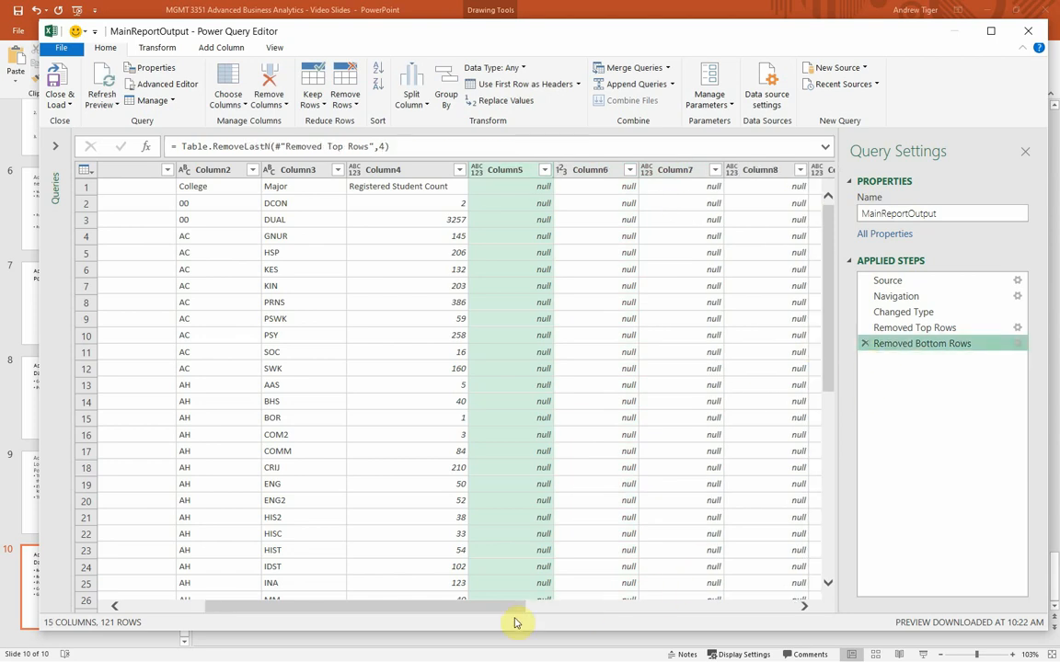
Step: Keep only Column1 through Column4 in the query by removing all other columns
drag(504, 609, 346, 602)
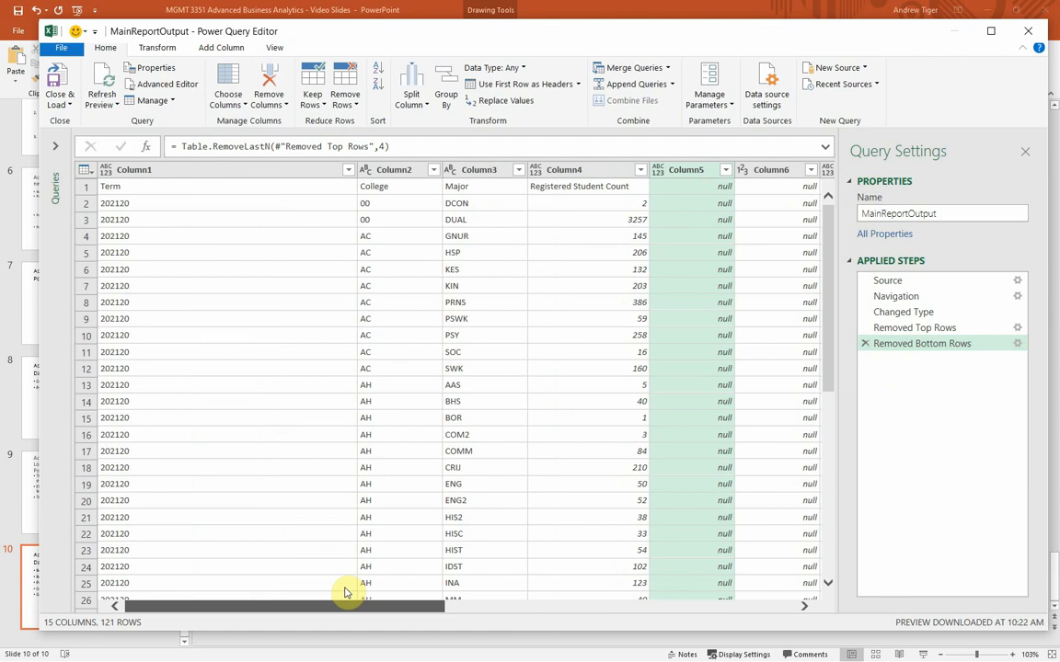
click(250, 173)
ctrl+click(396, 170)
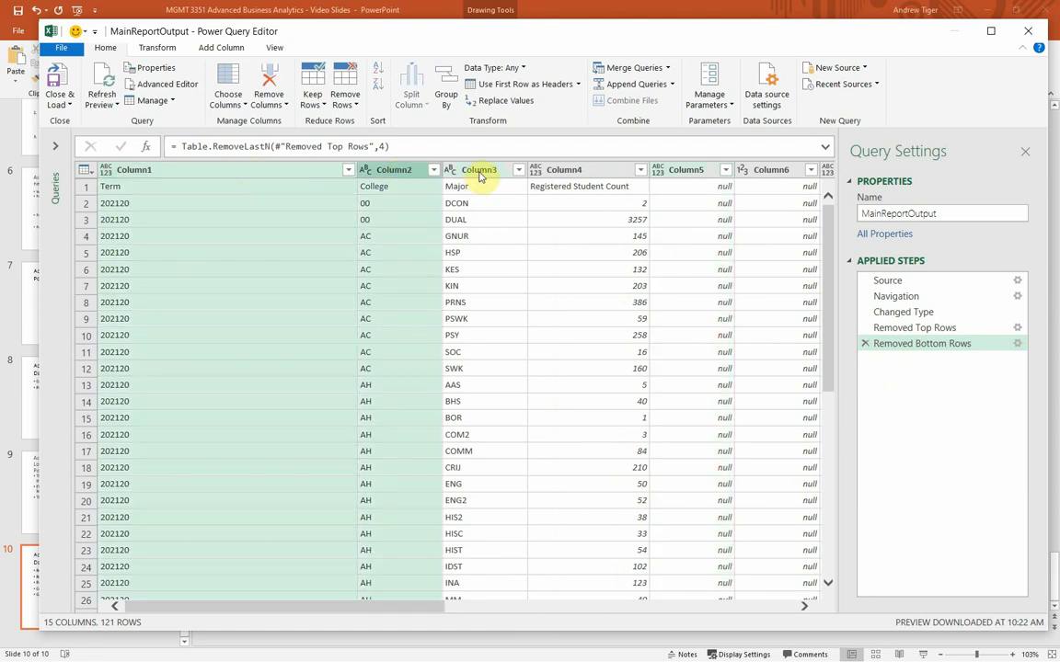
ctrl+click(479, 172)
ctrl+click(557, 175)
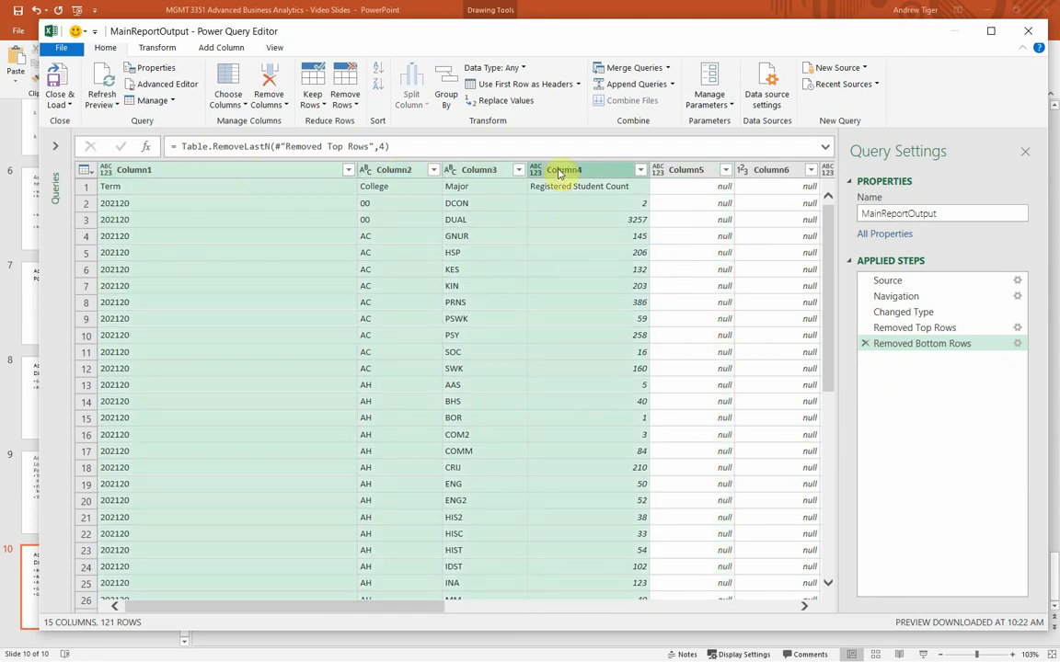
right_click(558, 174)
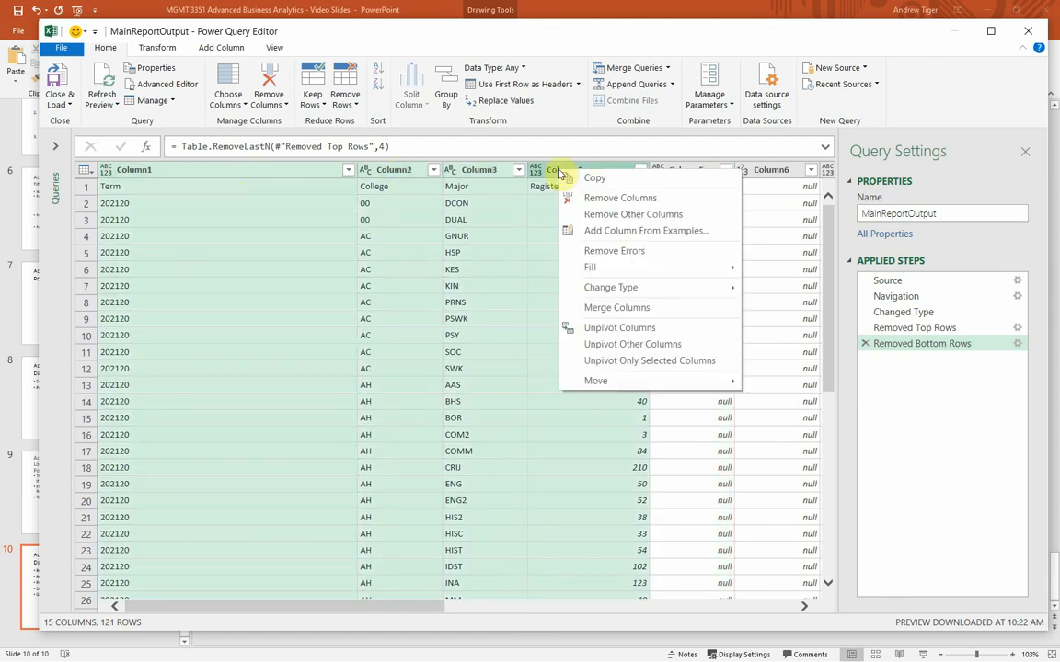
click(585, 217)
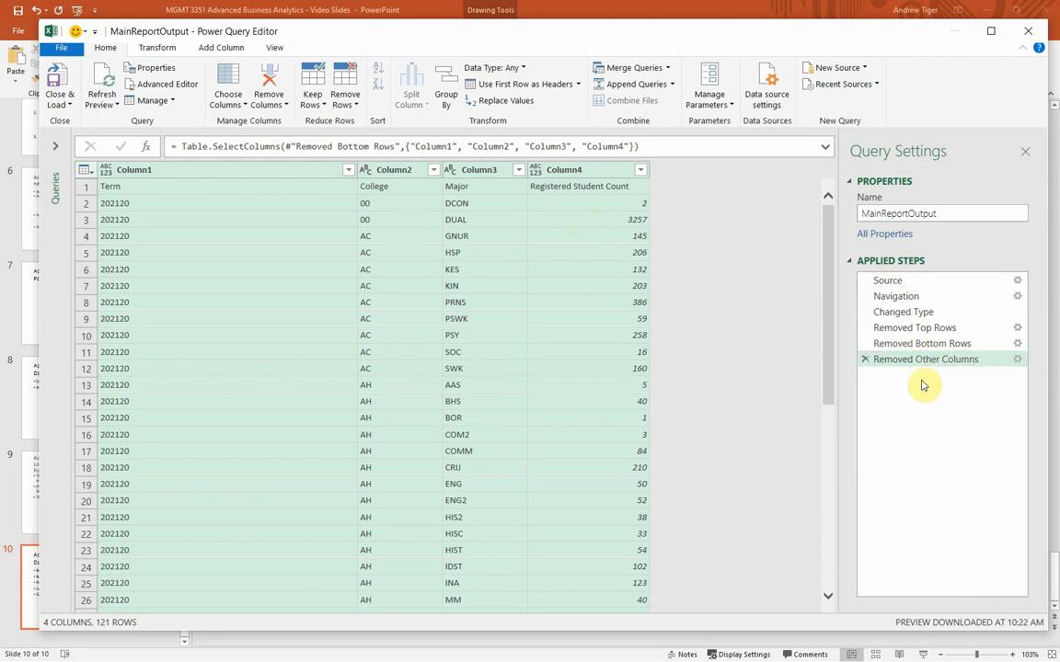
Step: Rename the query as Headcount_Query_by_Major_College
click(953, 212)
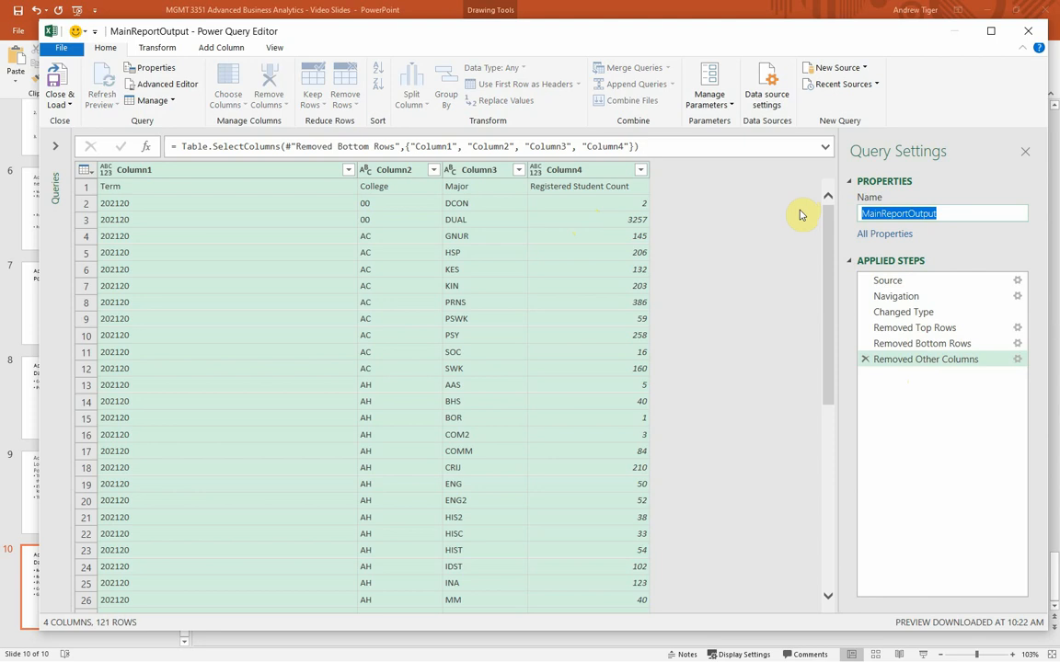
text(Headco)
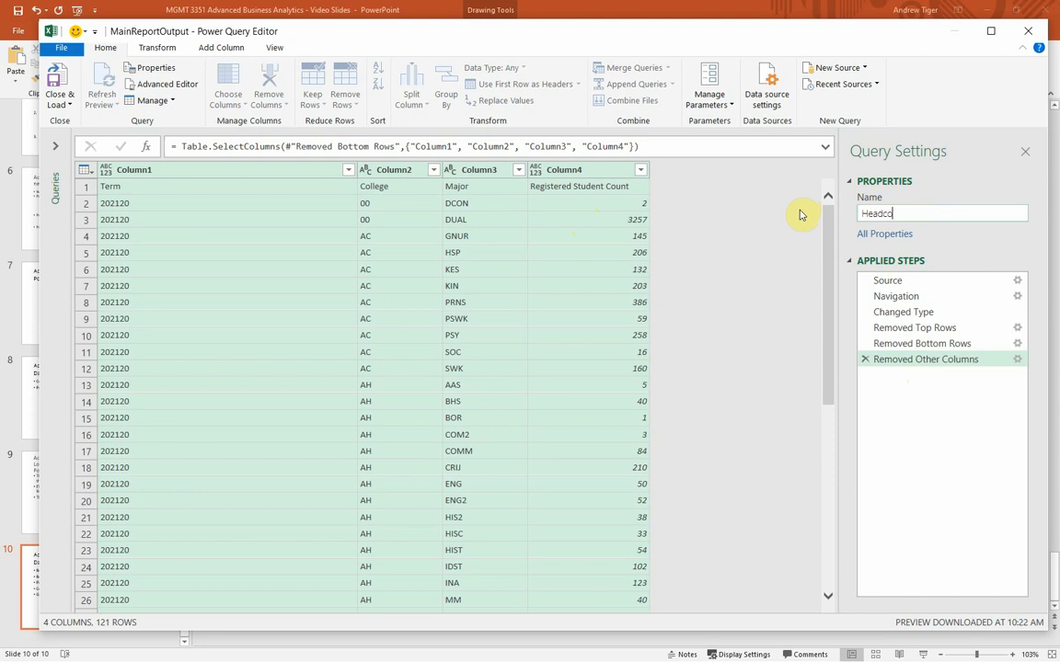
text(unt_Query_by_Major_College)
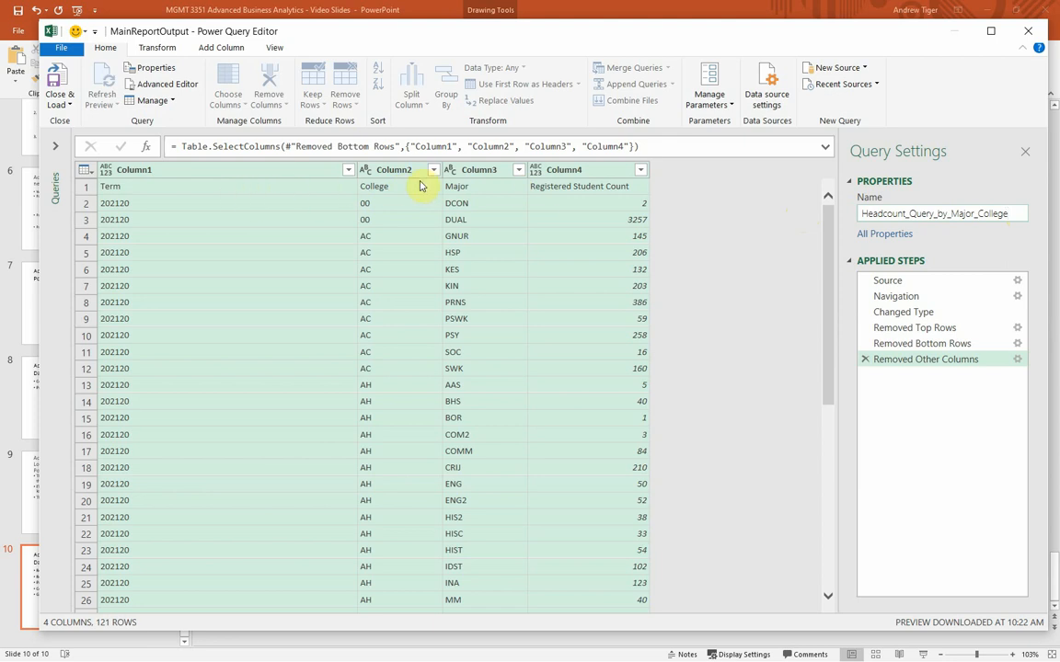
click(183, 199)
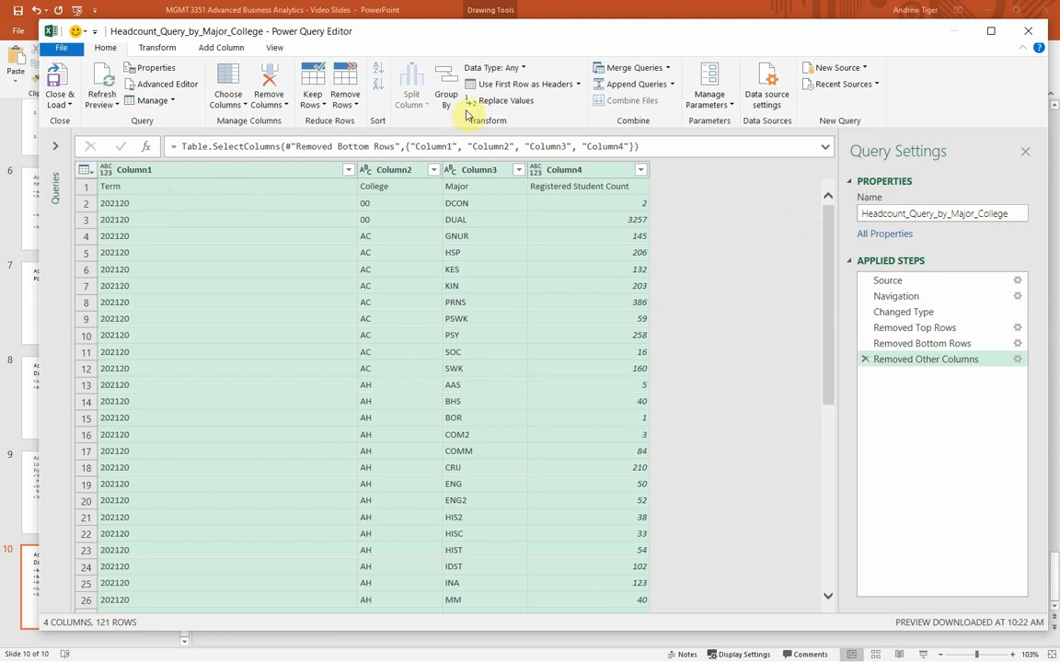
Step: Promote the first row with Term, College, Major and Registered Student Count to column headers
click(537, 87)
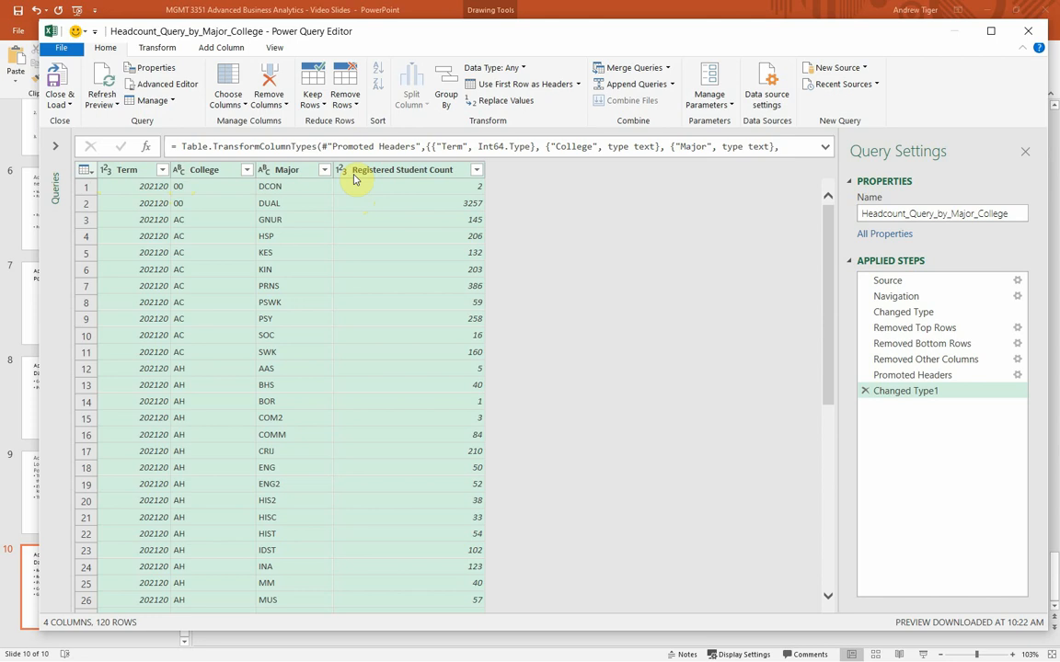
click(411, 253)
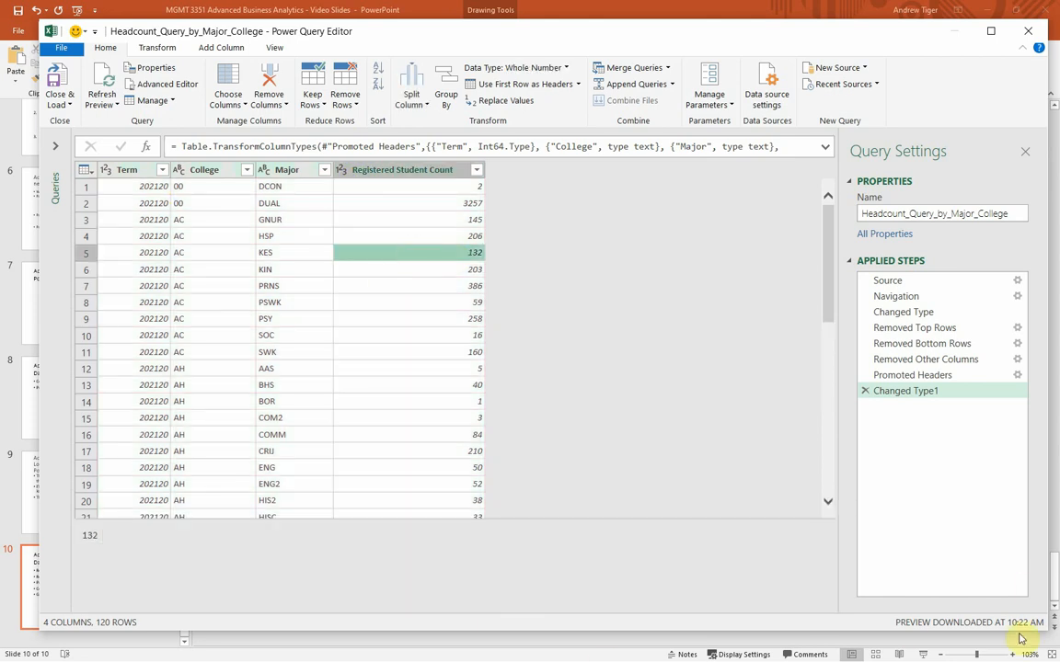
Step: Switch to PowerPoint to review the Conditional Column bullet on the Data Wrangle #1 slide, and return to the Power Query Editor
key(alt+Tab)
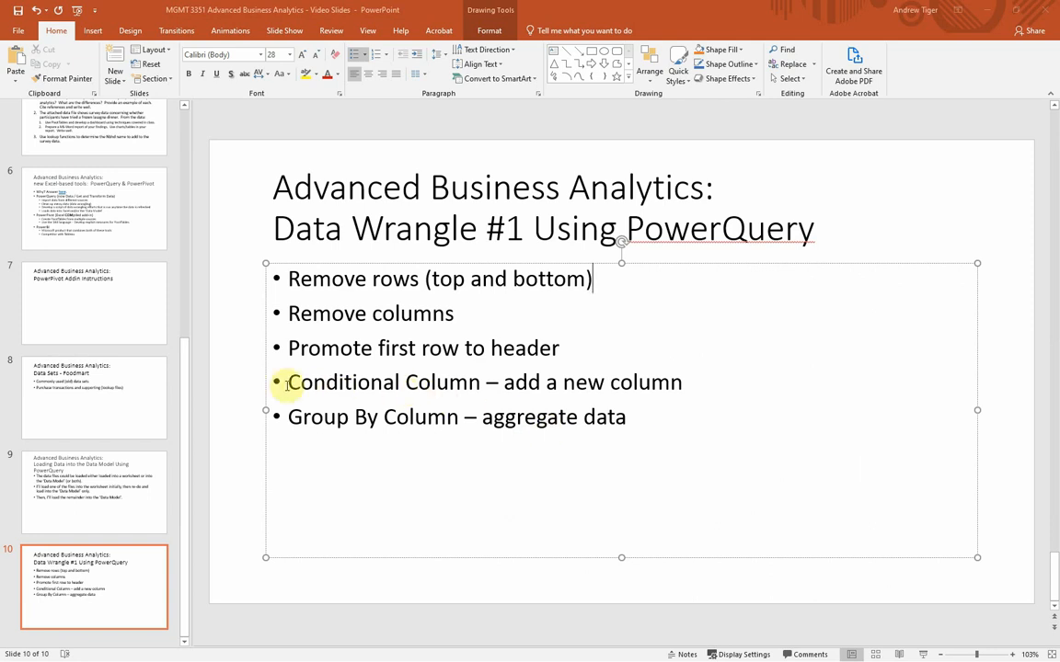
drag(287, 382, 665, 377)
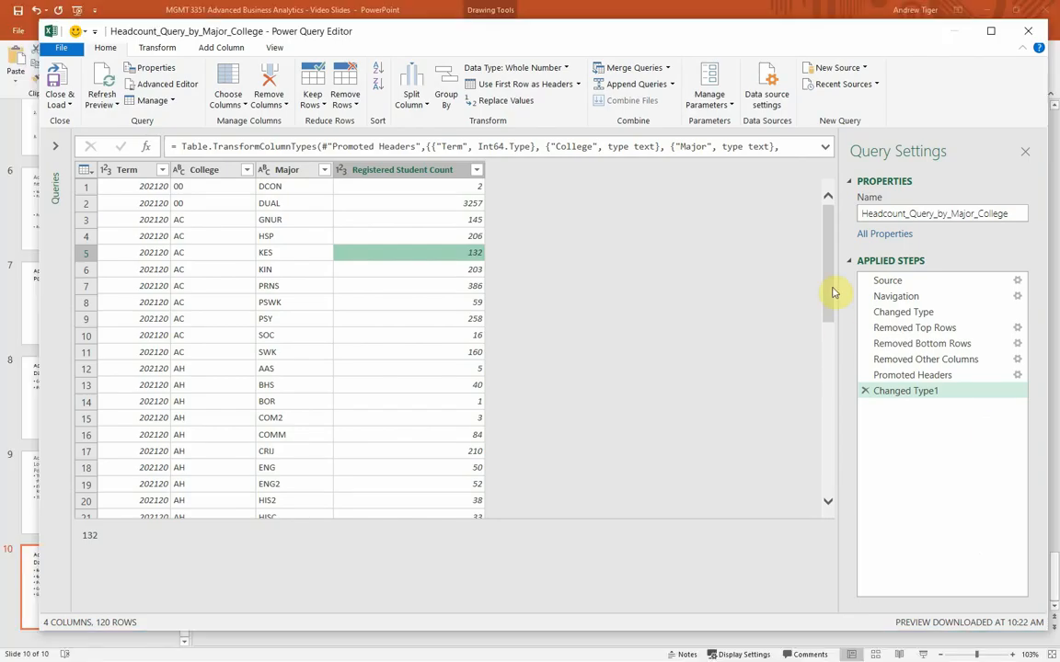
drag(833, 292, 390, 190)
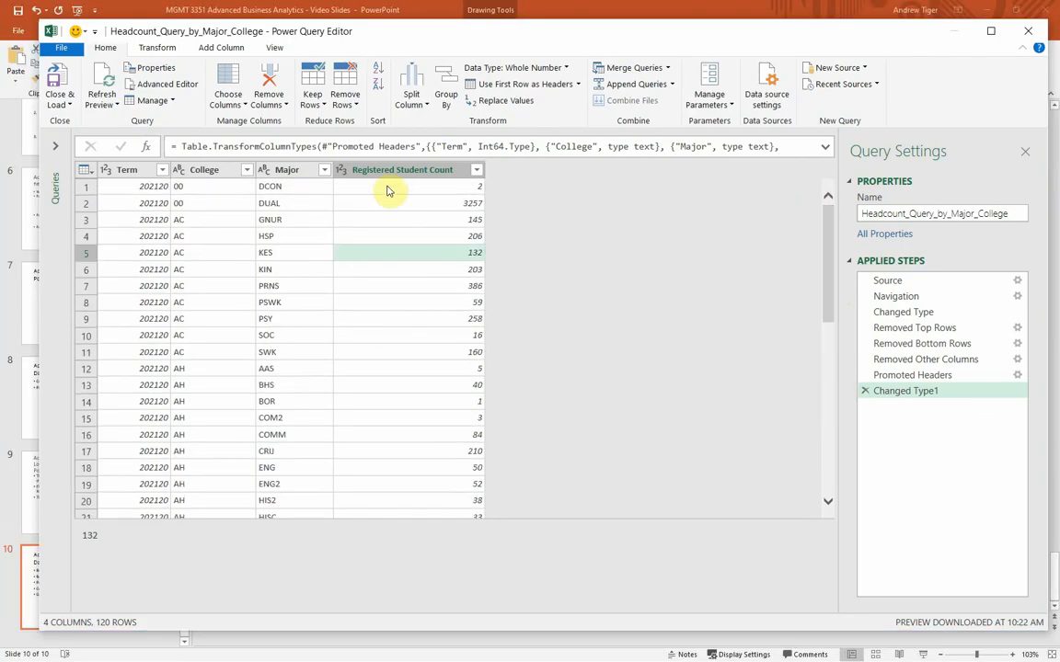
Step: Look through the major codes in the Major column's filter list and cancel the filter
click(324, 170)
drag(315, 366, 324, 506)
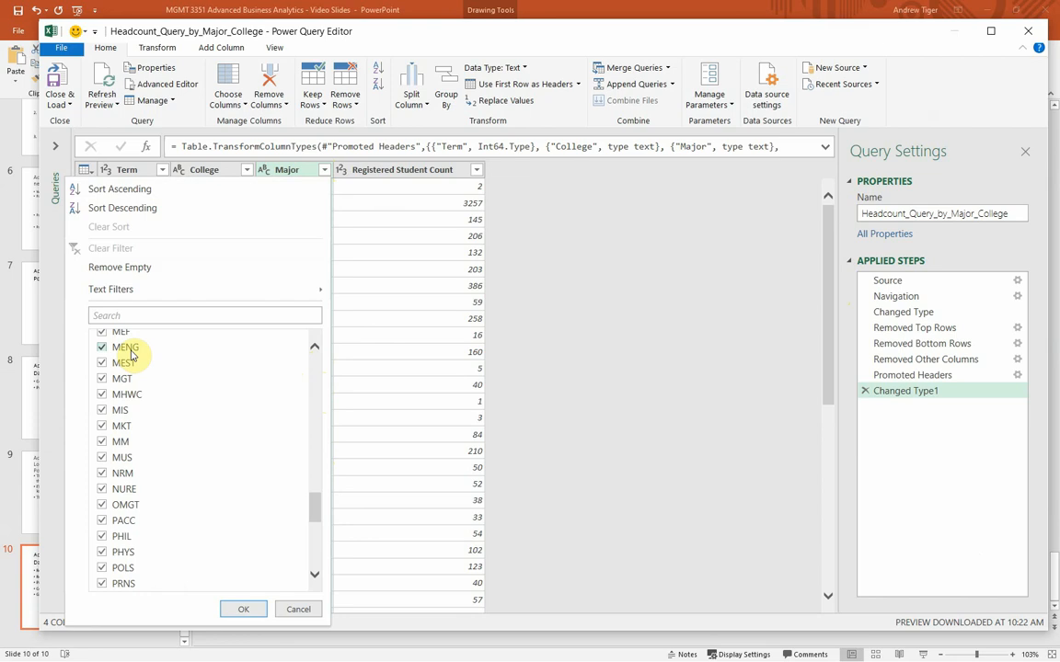
click(313, 347)
click(314, 347)
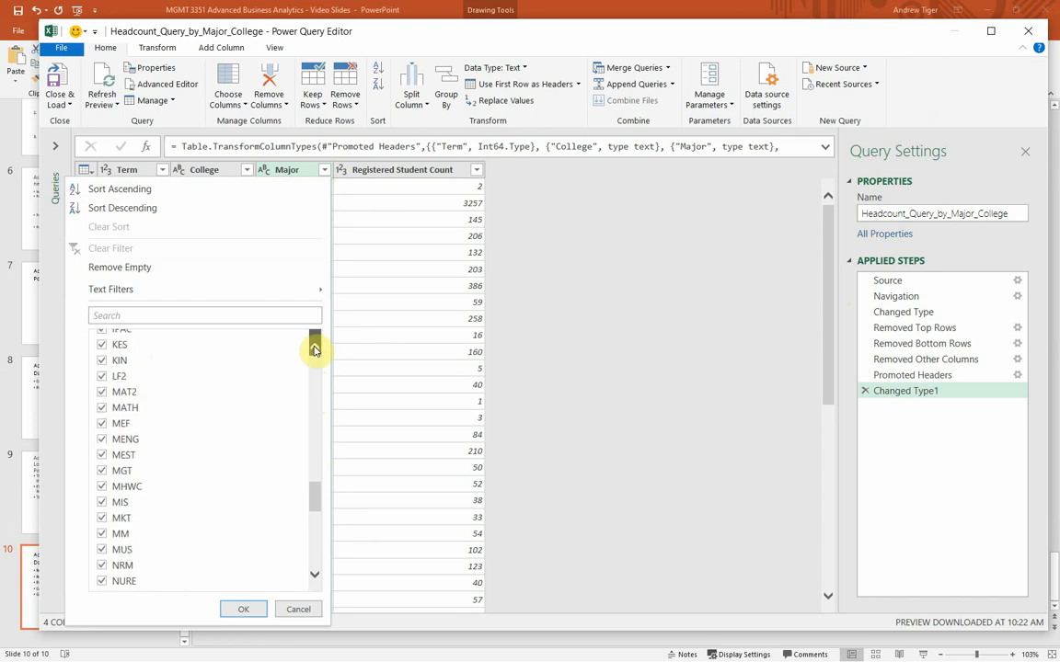
click(314, 347)
click(314, 347)
click(314, 347)
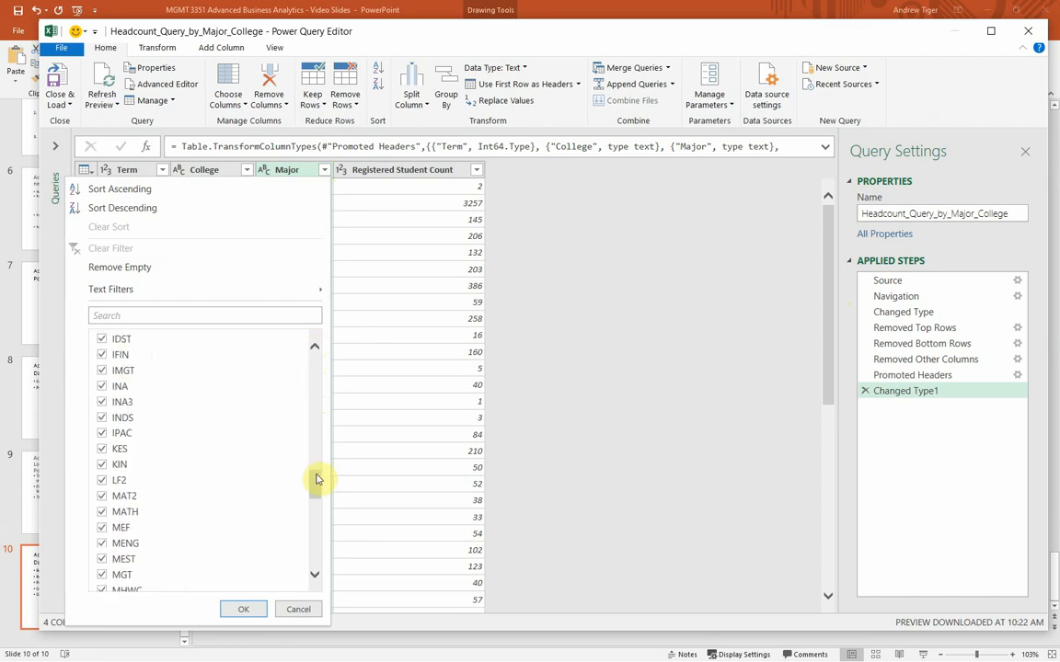
drag(316, 478, 311, 410)
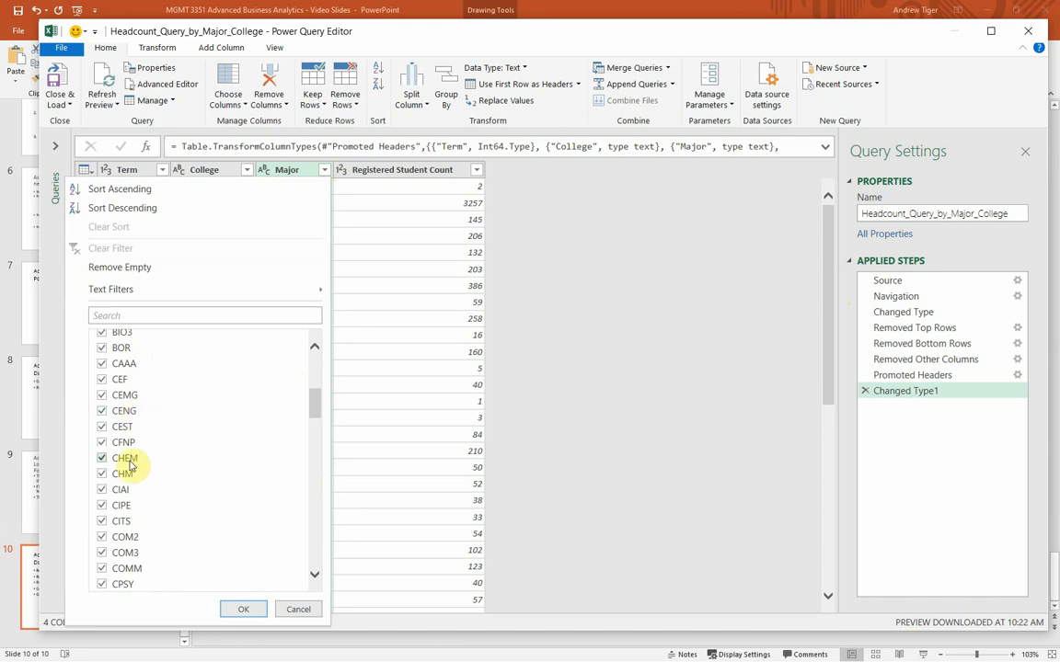
click(297, 609)
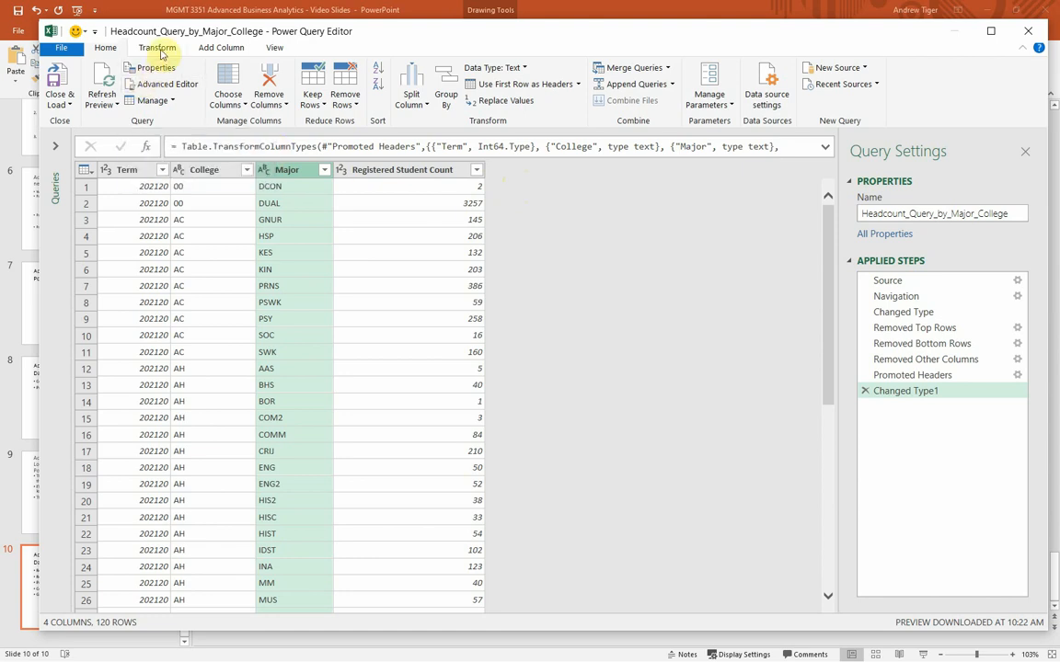
Step: Start a new conditional column and name it STEM?
click(221, 47)
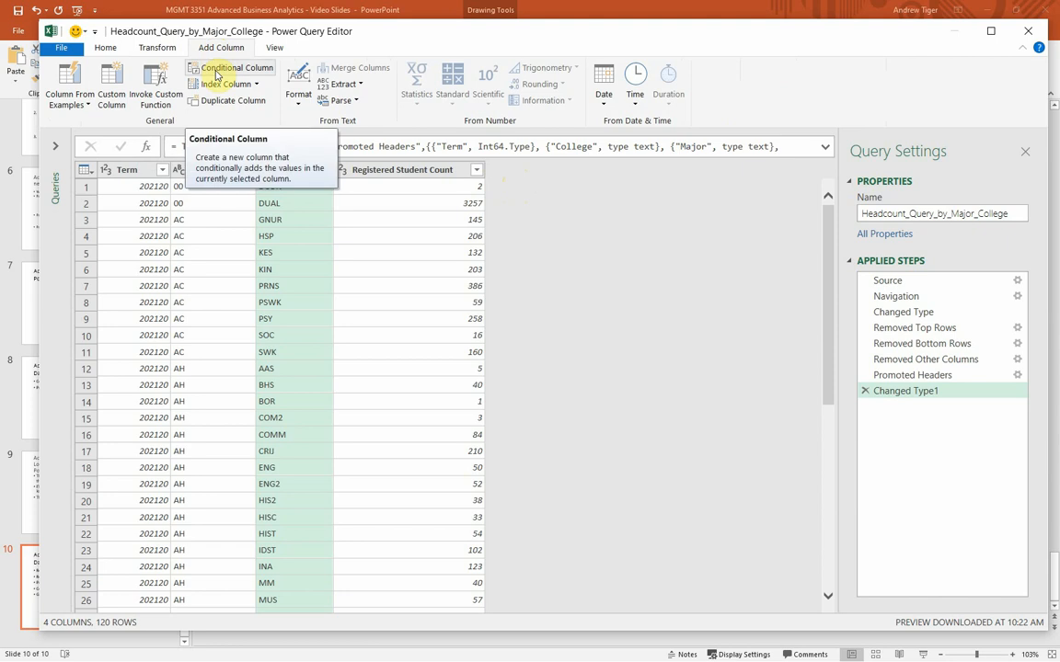
click(218, 73)
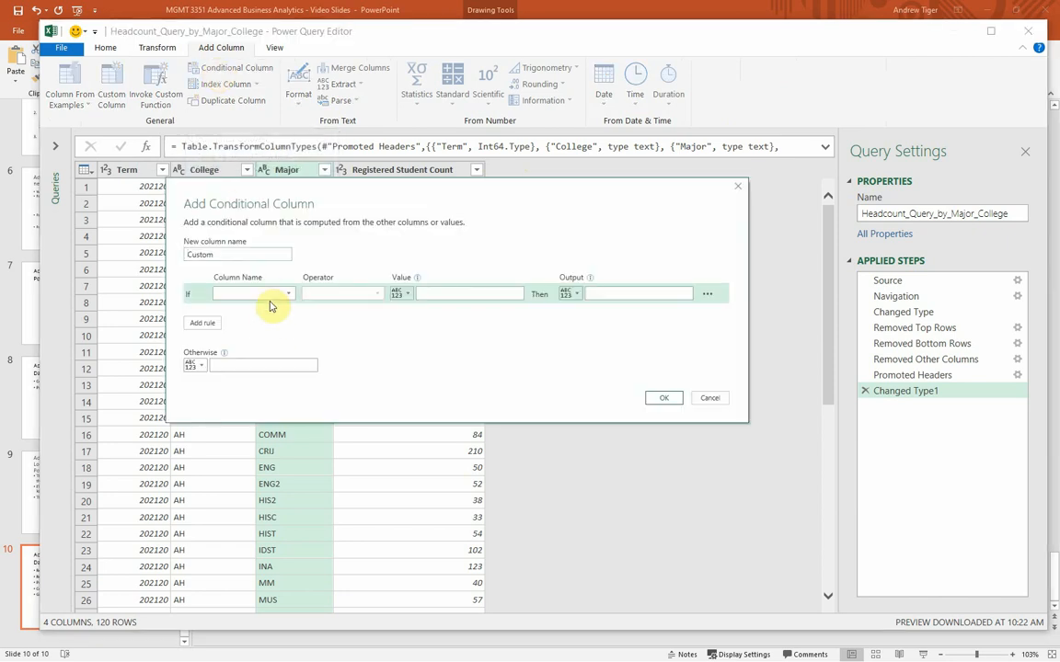
drag(291, 182, 416, 232)
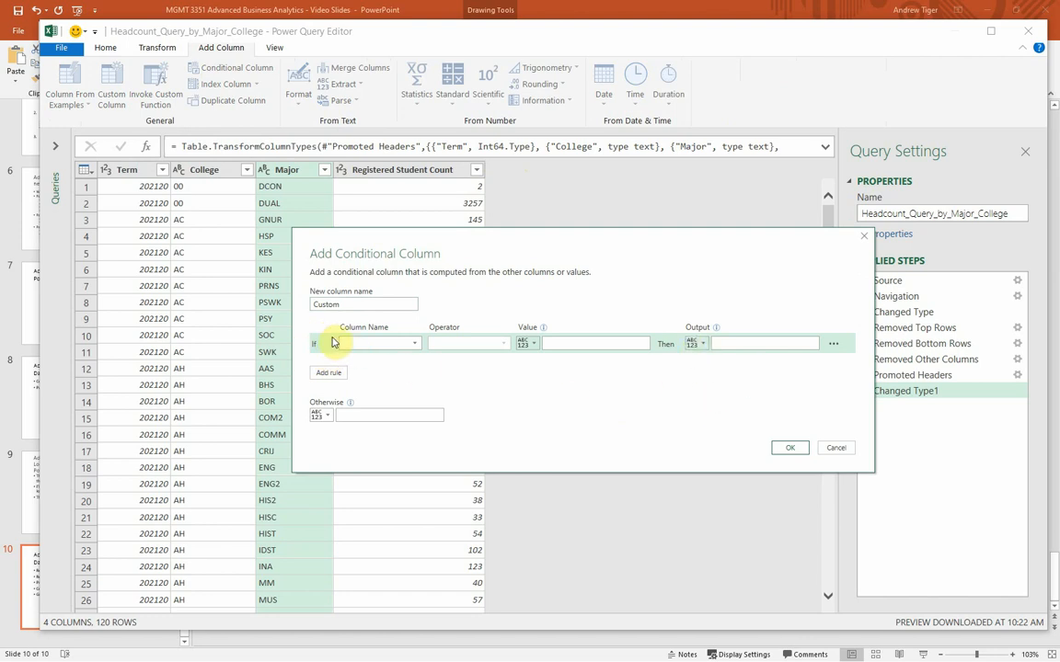
drag(349, 303, 223, 310)
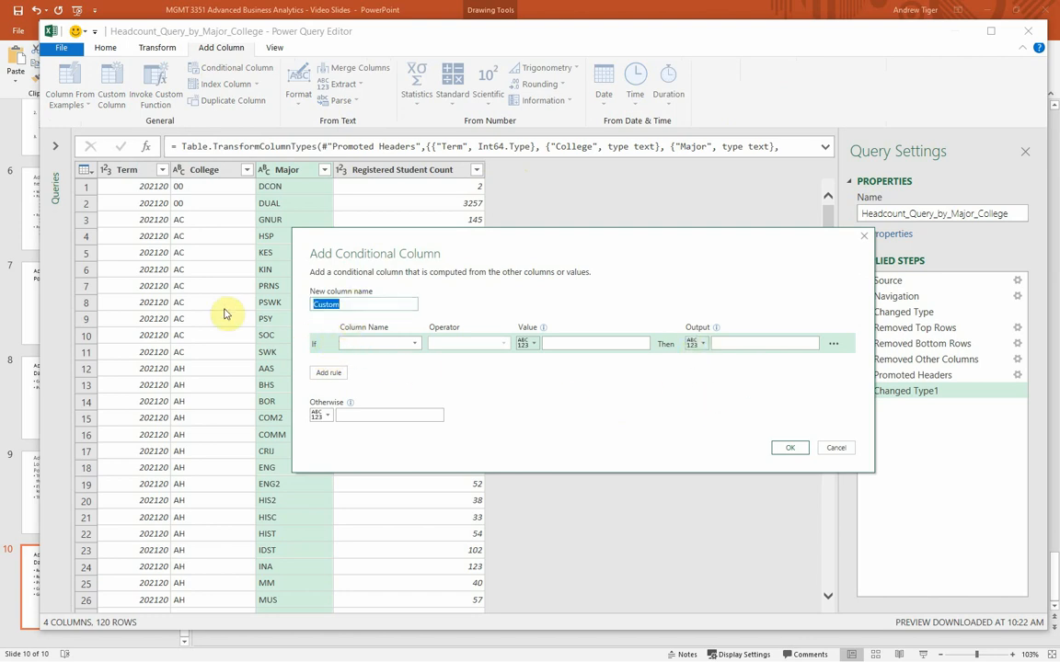
text(STEM?)
Step: Define the first rule of the conditional column so that Major equals MENG outputs 1
click(414, 346)
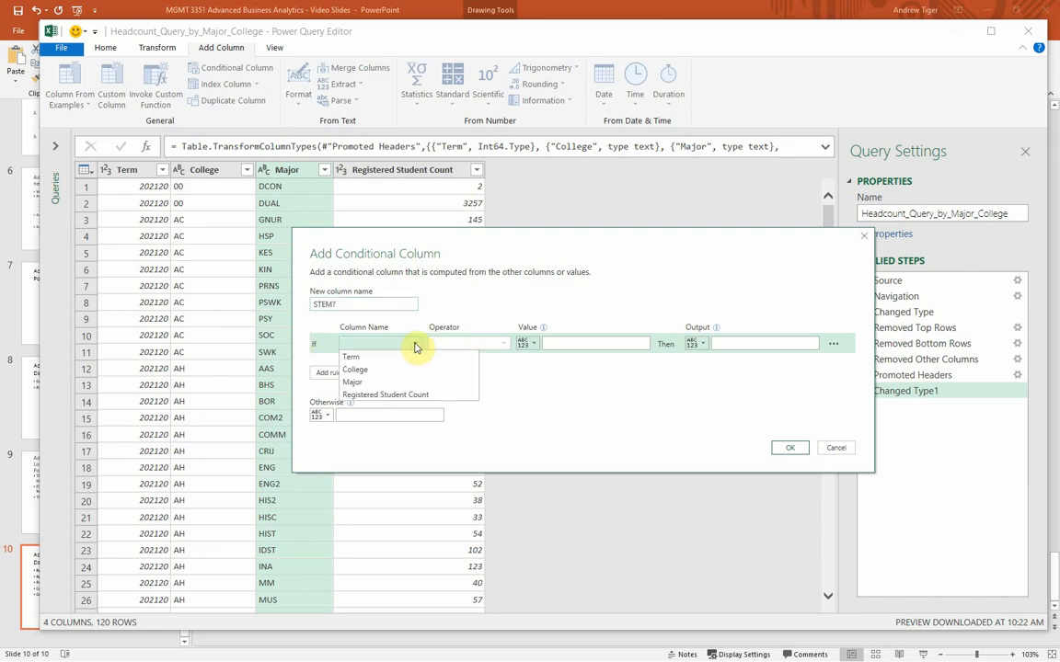
click(386, 384)
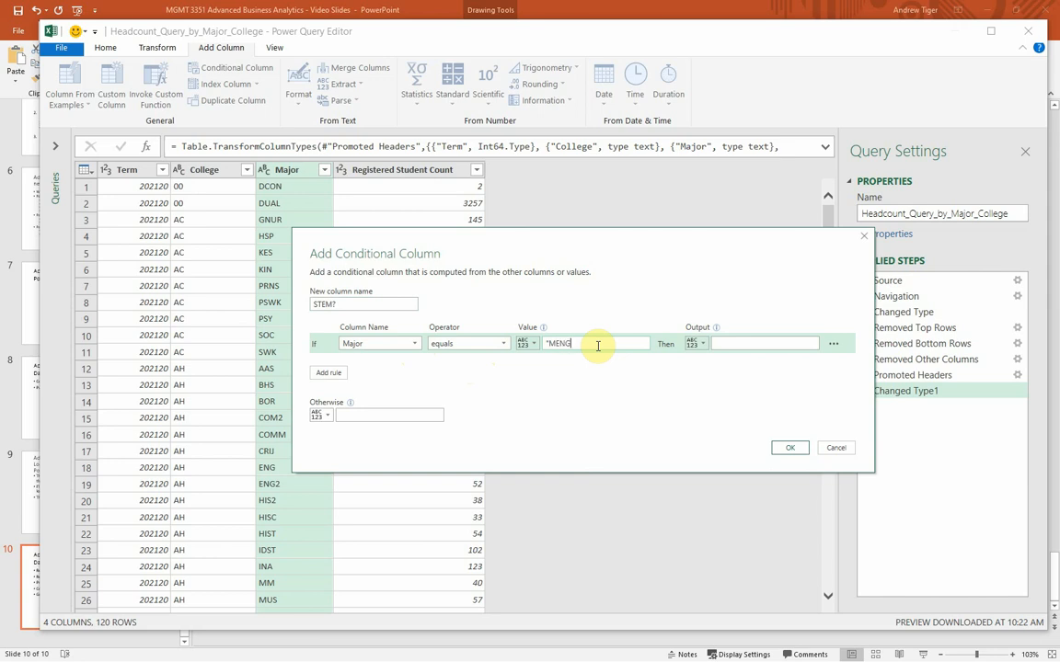
key(BackSpace)
key(BackSpace)
key(BackSpace)
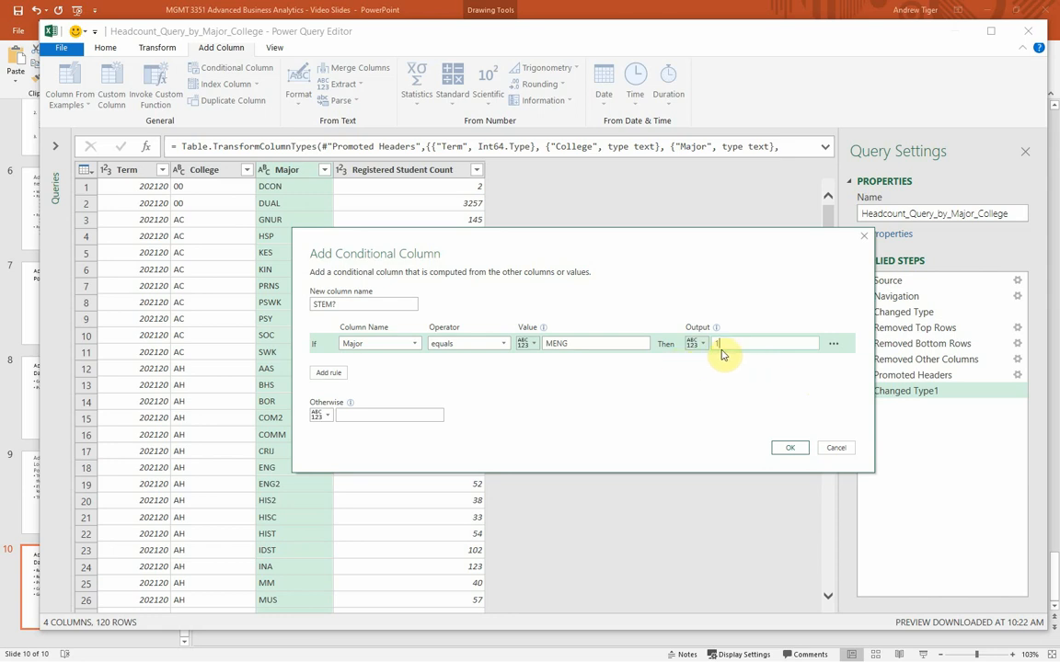
Step: Add a second rule to the conditional column so that Major equals CENG outputs 1
click(834, 344)
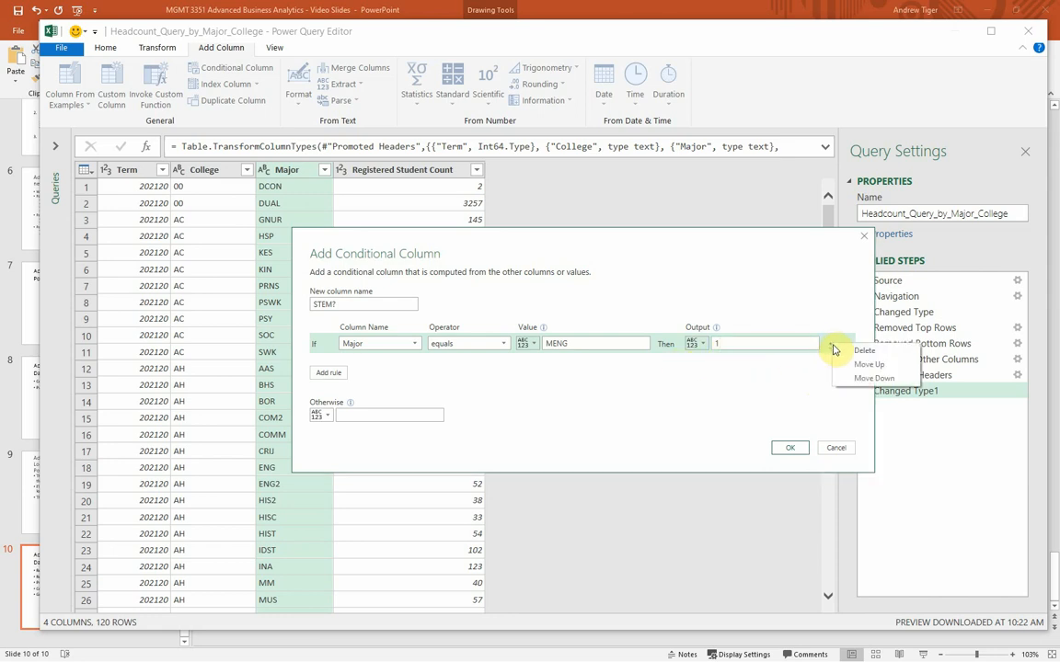
click(328, 372)
click(373, 365)
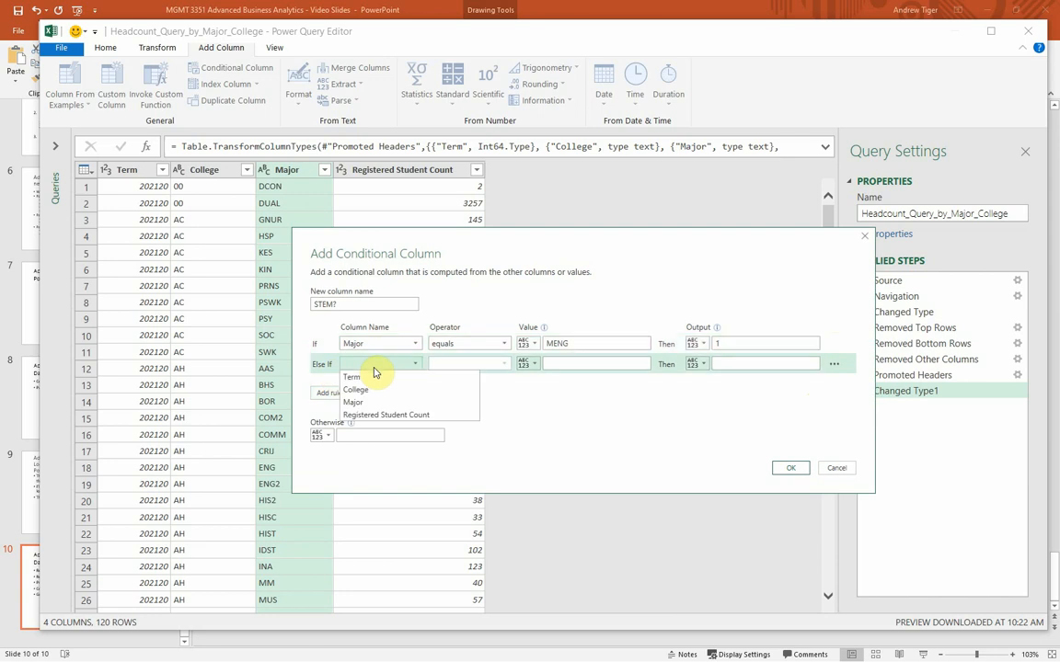
click(386, 402)
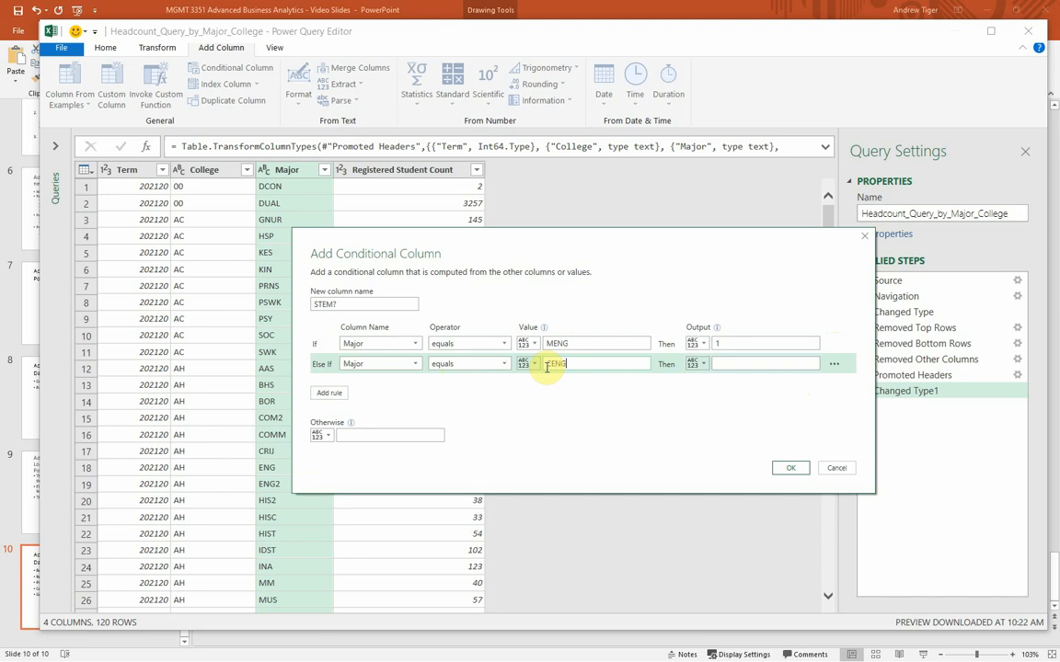
click(781, 365)
text(1)
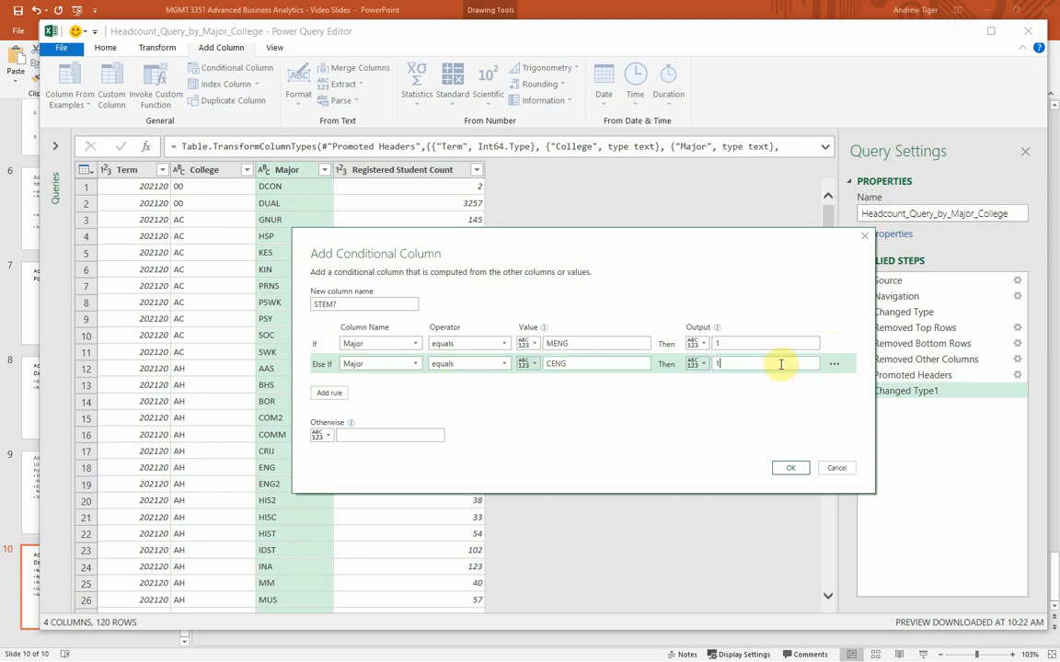
Step: Add a third rule to the conditional column so that Major equals MIS outputs 1
click(323, 396)
click(361, 387)
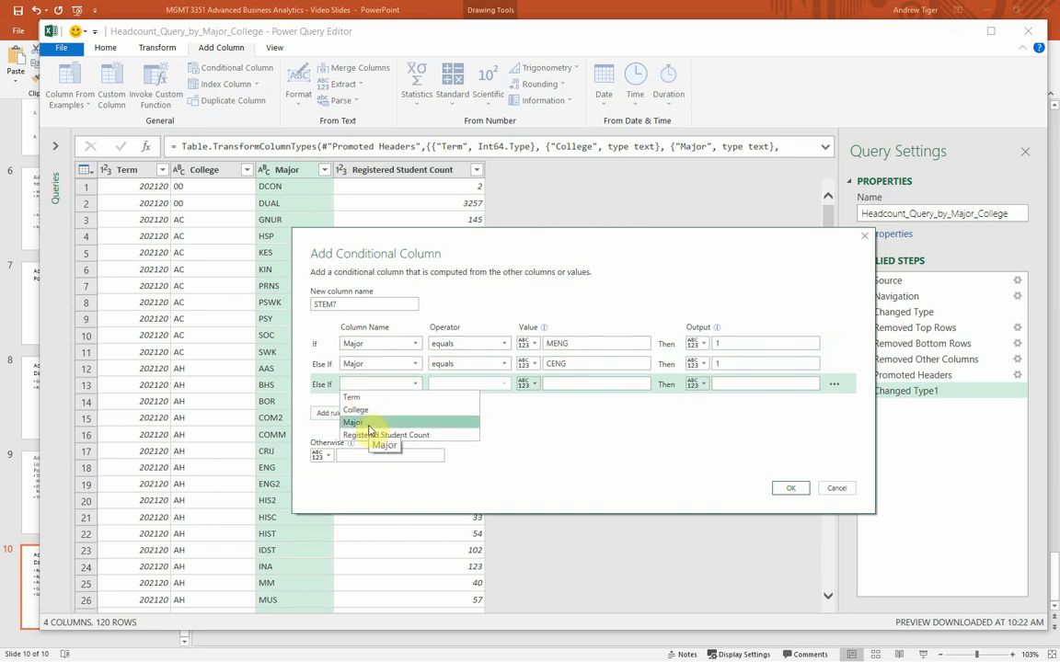
click(369, 425)
click(589, 387)
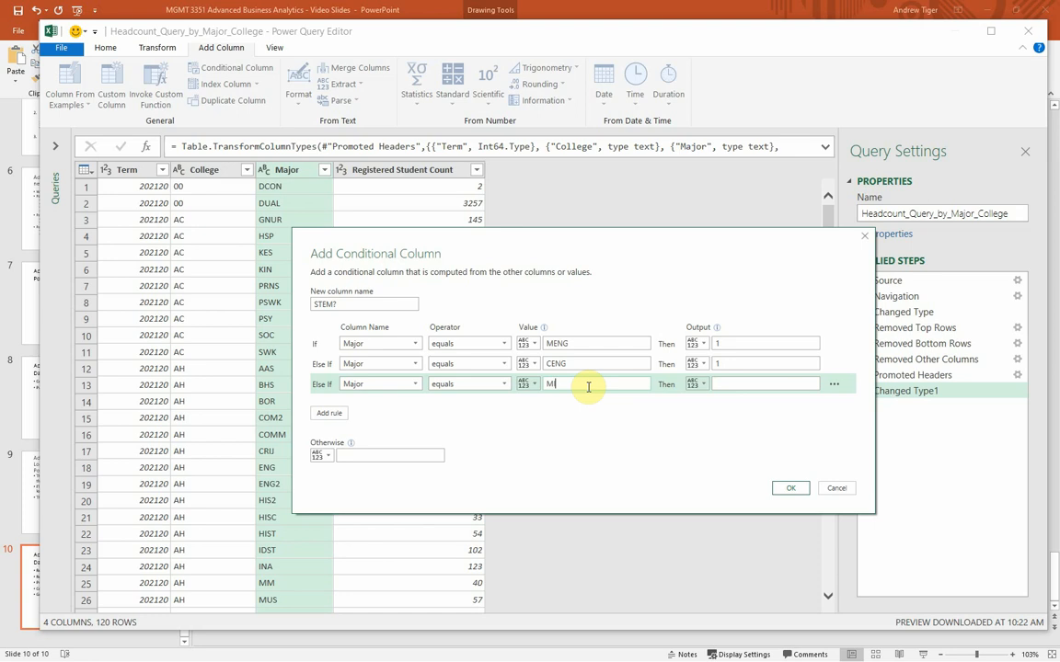
click(741, 382)
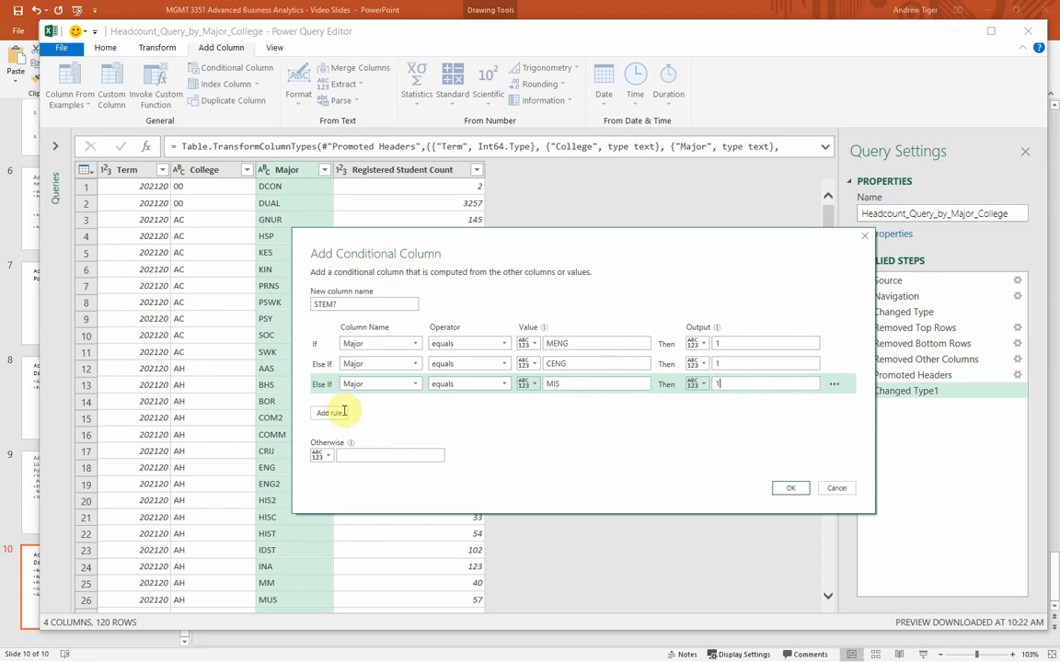
Step: Set the otherwise value to 0, create the STEM? column, and check its values down to the last rows
click(359, 456)
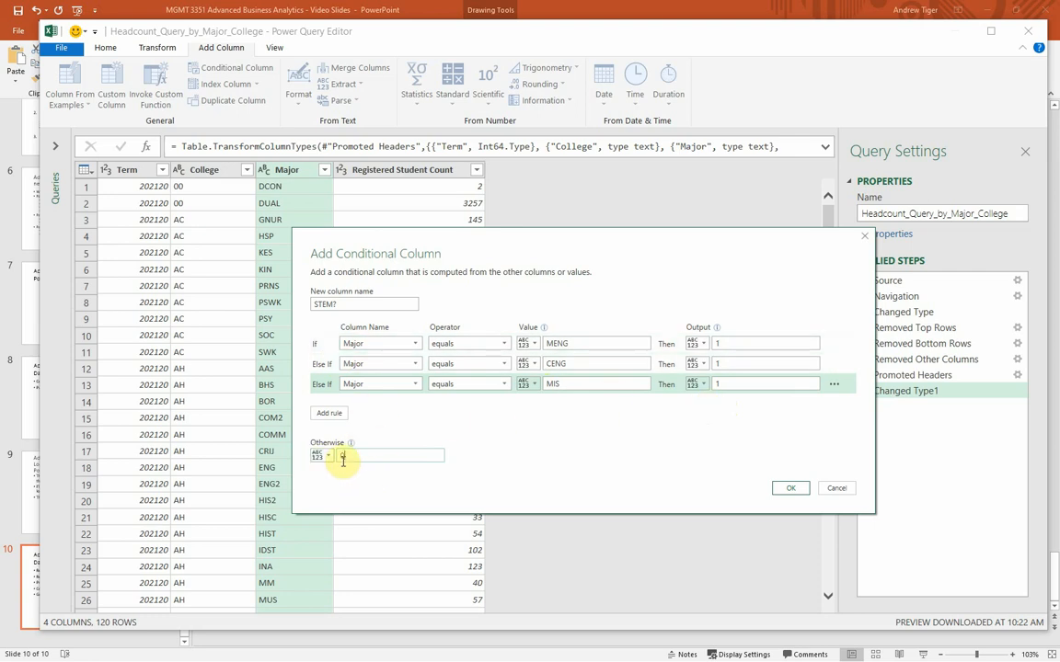
click(796, 492)
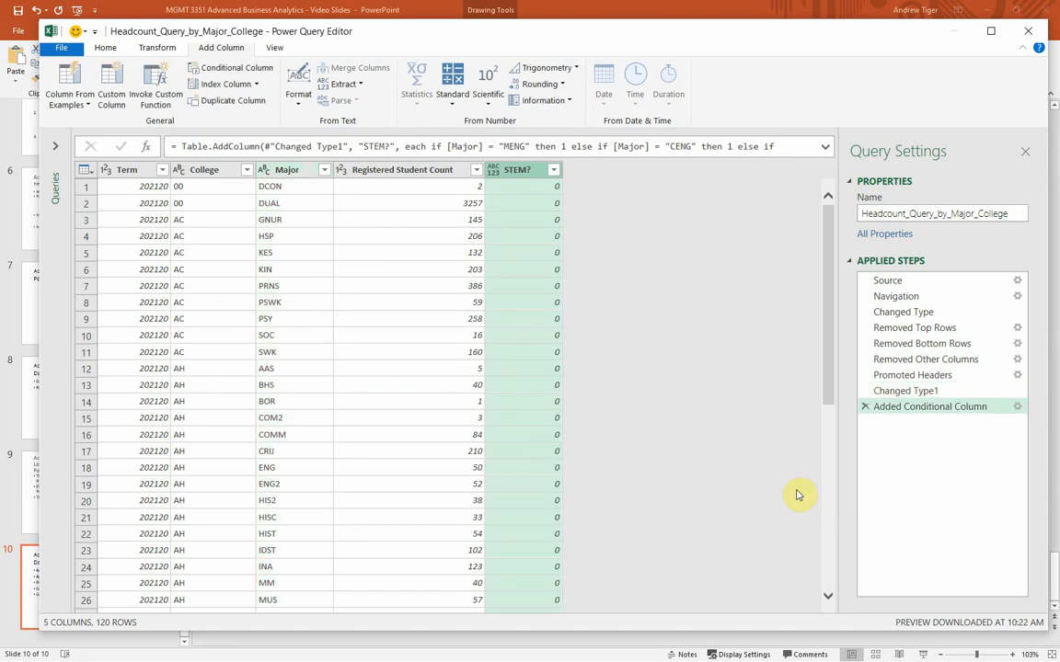
drag(831, 331, 834, 652)
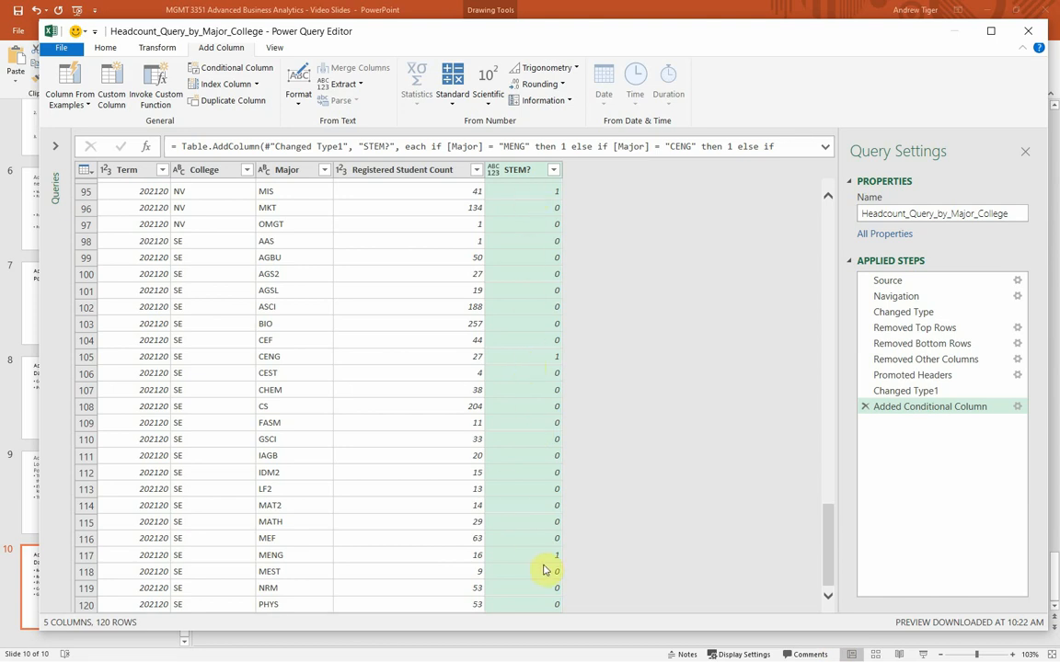
drag(828, 575, 828, 253)
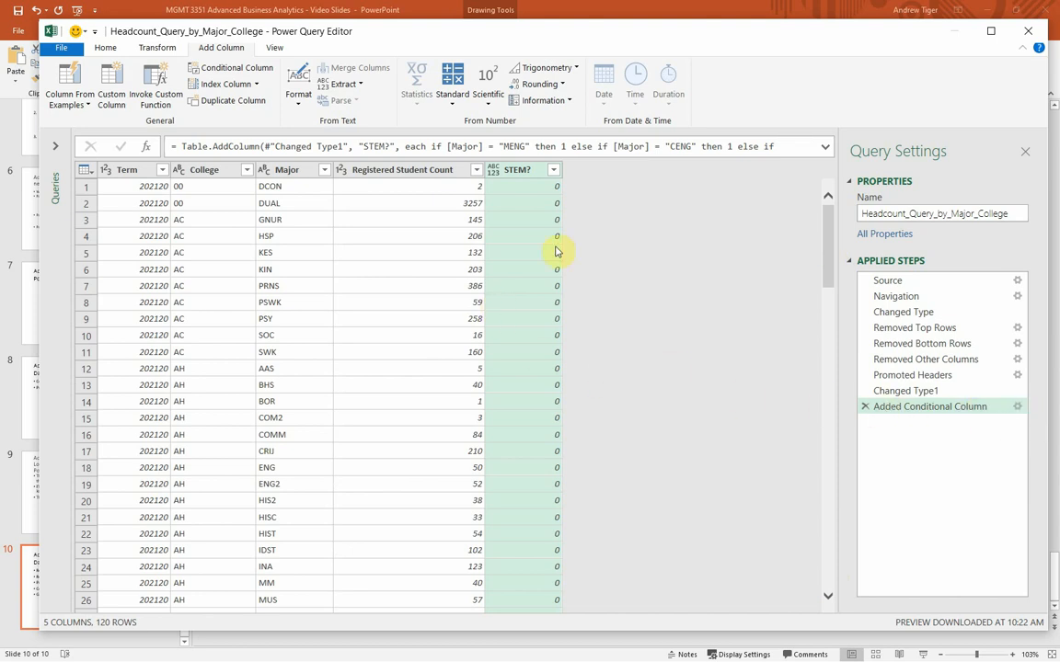
Step: Edit the added conditional column so the MENG, CENG and MIS rules output Yes and all other majors output TBD
click(1018, 407)
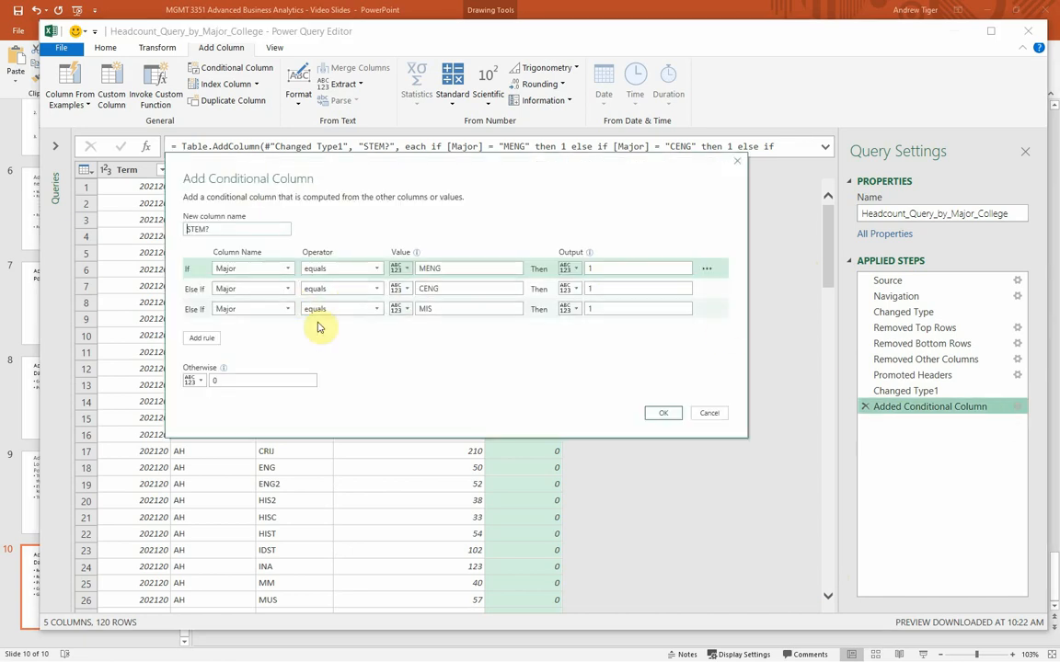
double_click(603, 269)
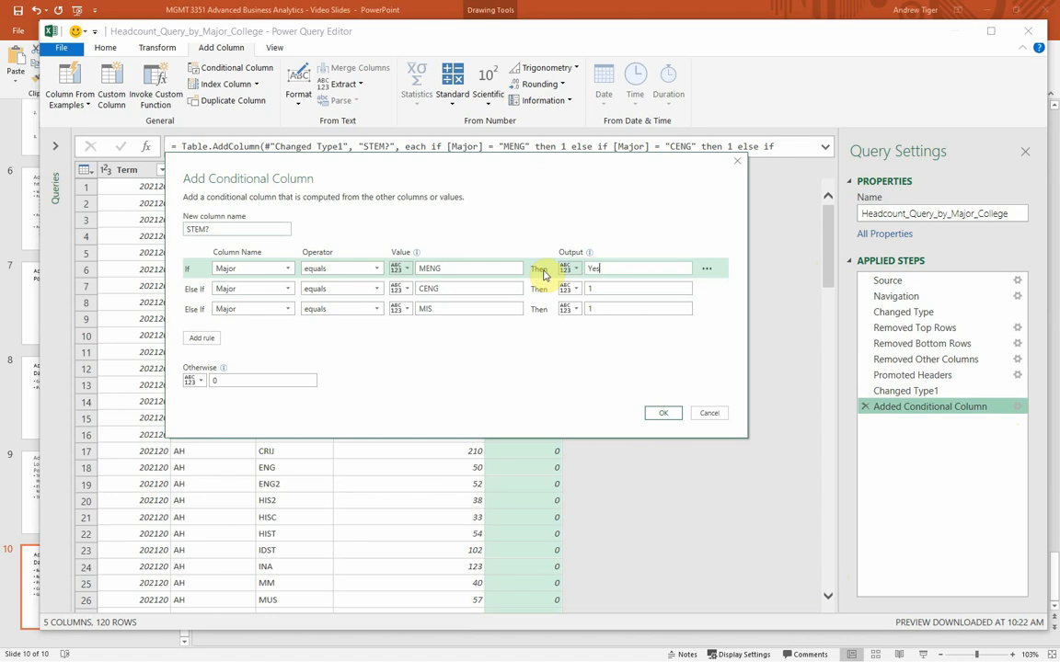
text(Yes)
double_click(594, 289)
text(Ye)
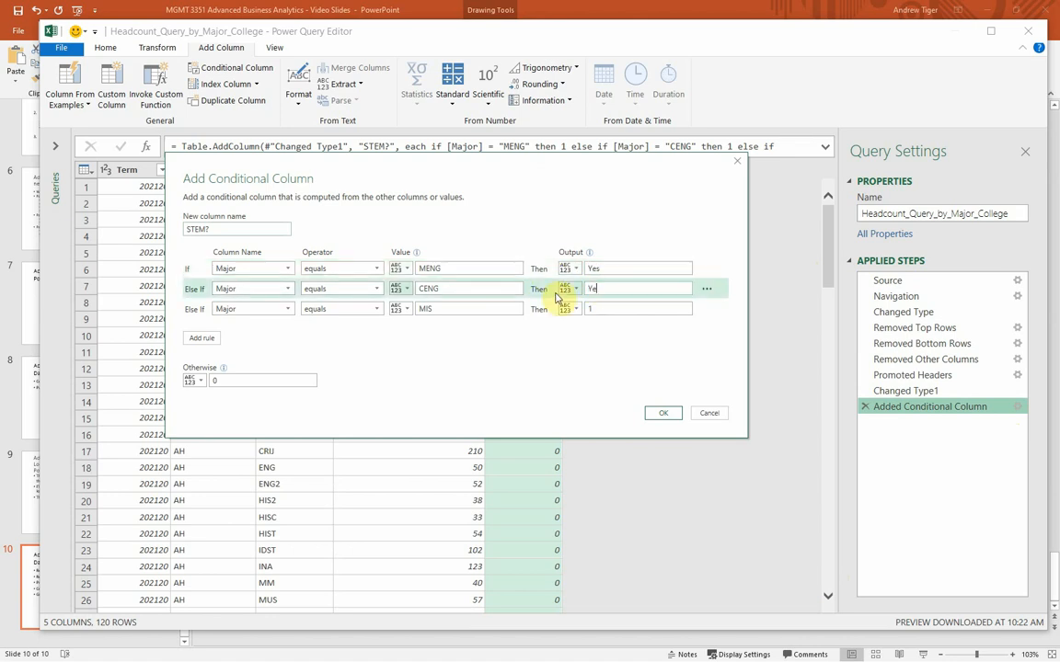
text(s)
double_click(604, 309)
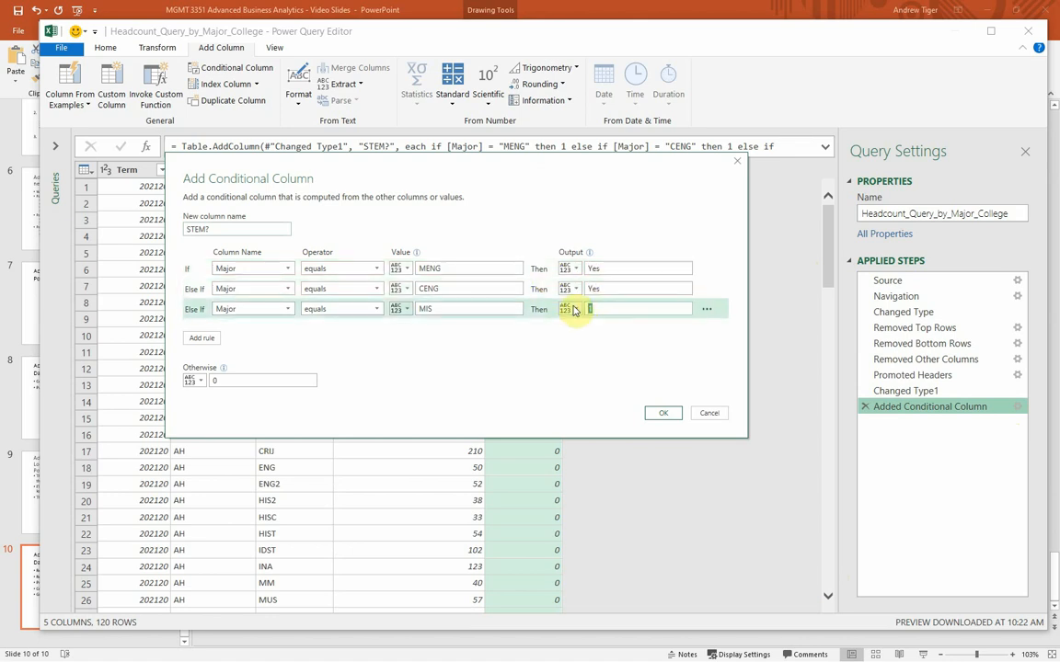
text(Yes)
double_click(267, 379)
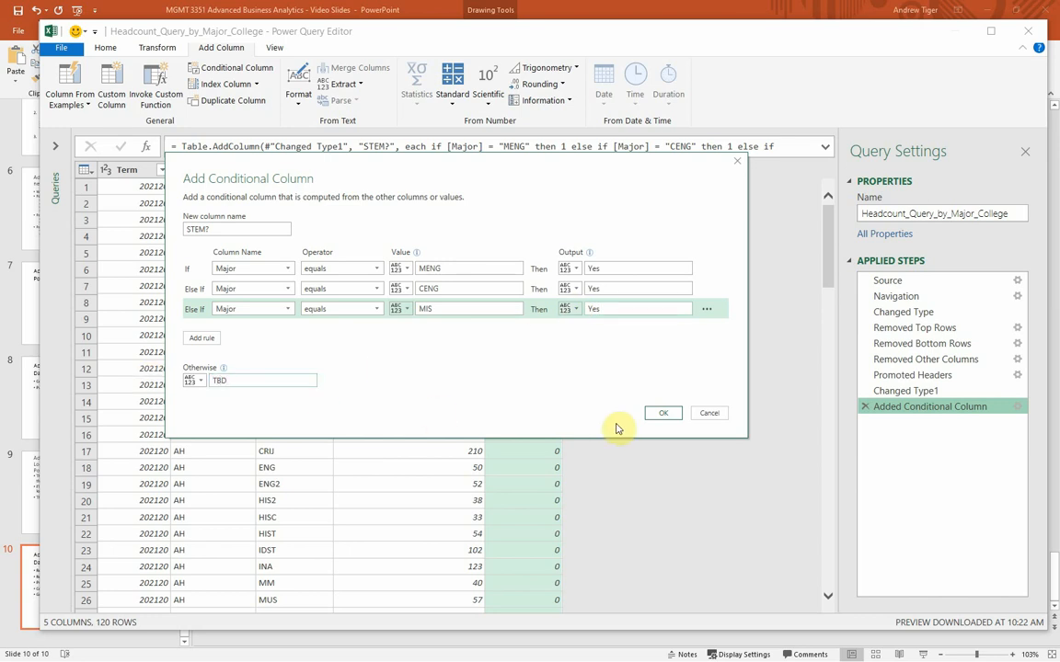
Step: Add a rule so that Major equals MATH outputs Yes, and apply the edited conditional column
click(202, 337)
click(241, 329)
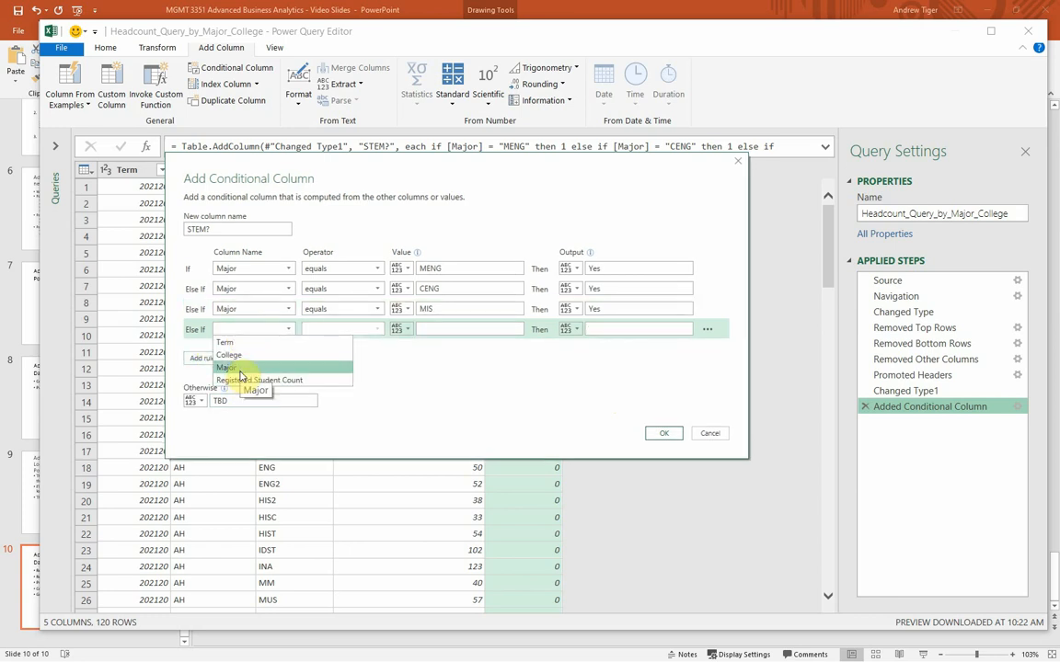
click(240, 375)
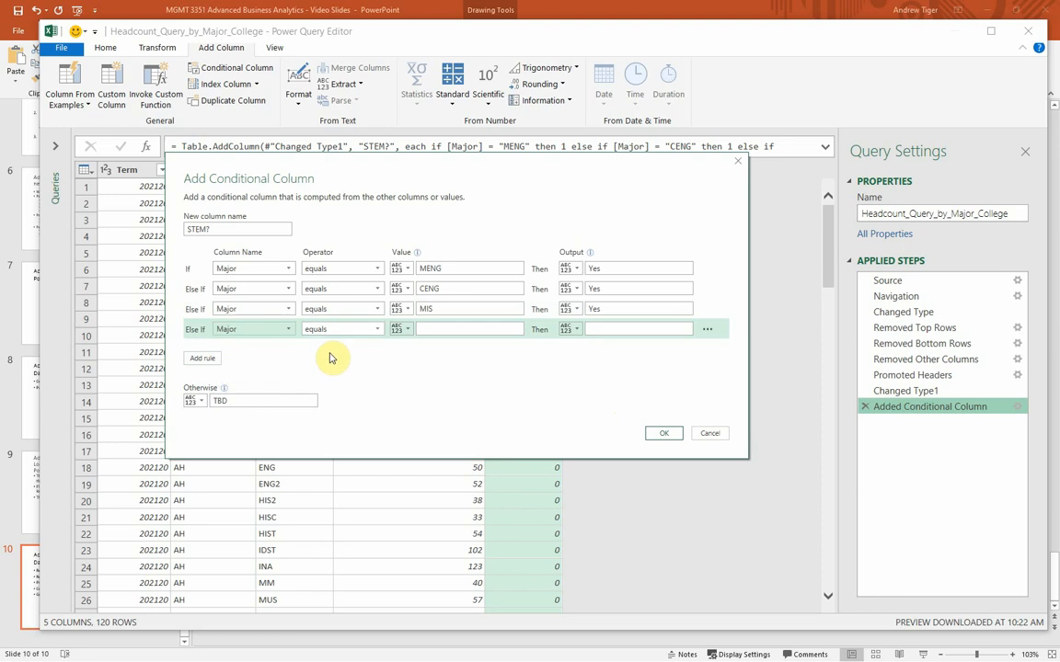
click(432, 329)
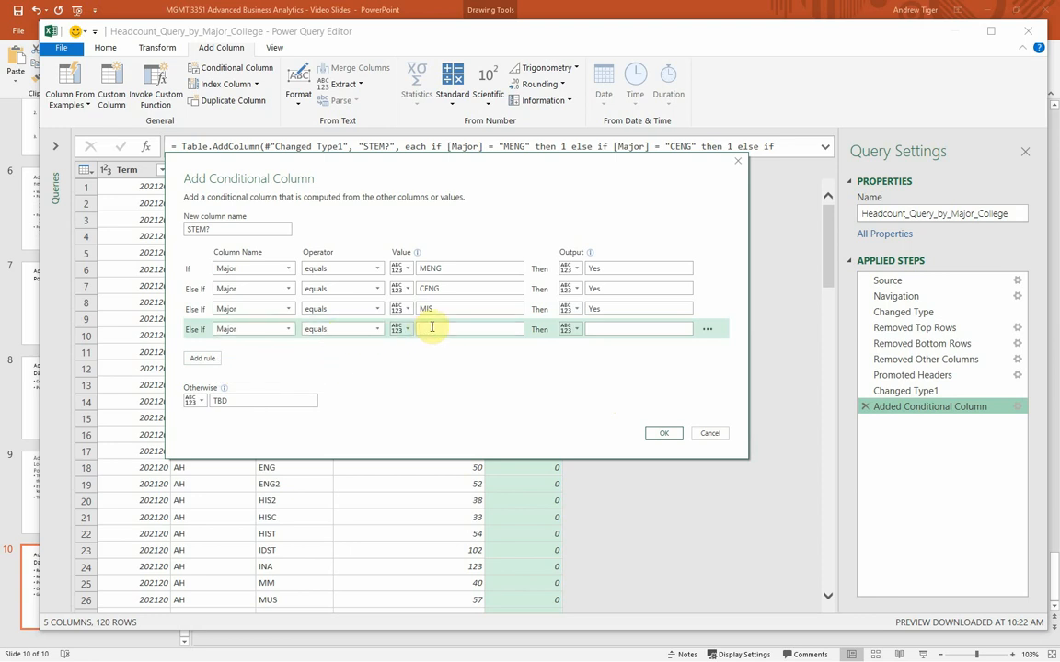
text(MTH)
click(648, 329)
text(Yes)
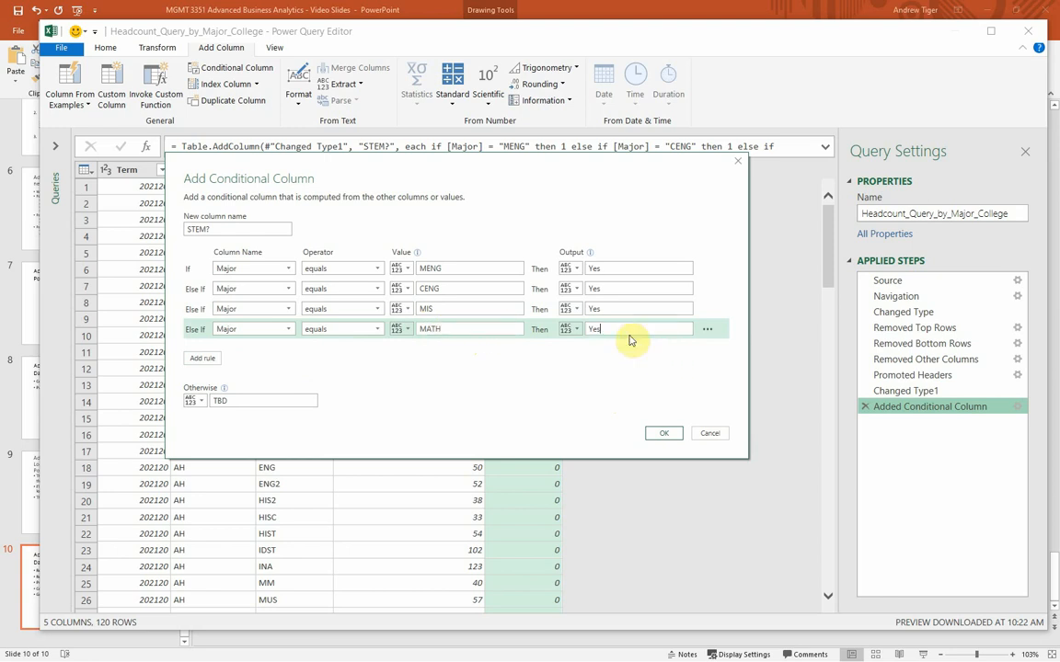
click(663, 433)
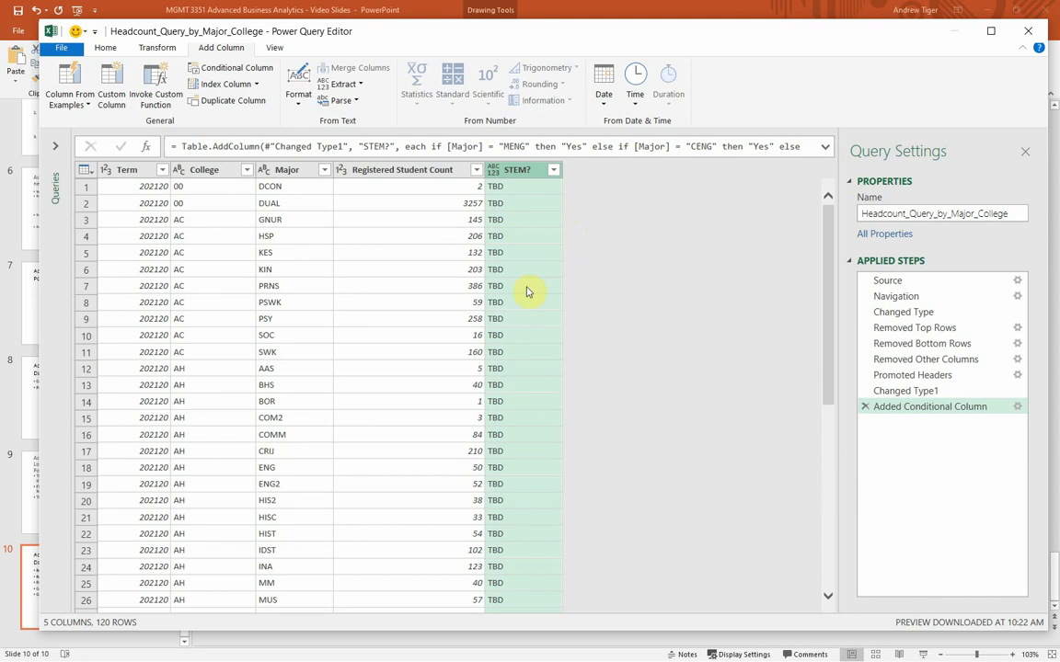
Step: Check the STEM? values through the last rows, and delete the Added Conditional Column step from the query
drag(833, 360, 822, 659)
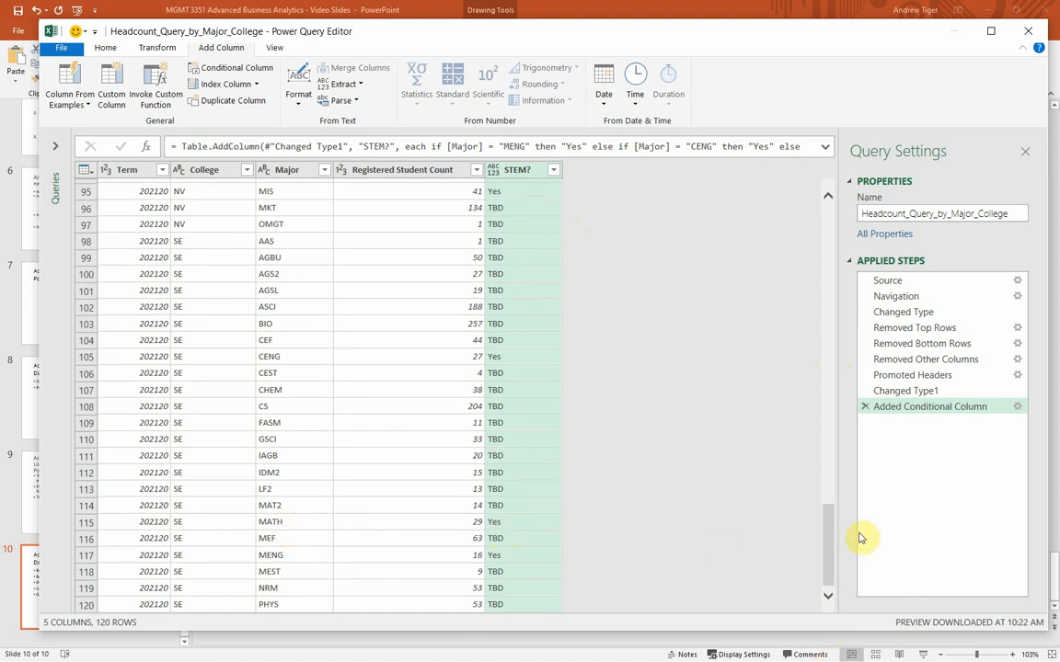
drag(828, 544, 743, 197)
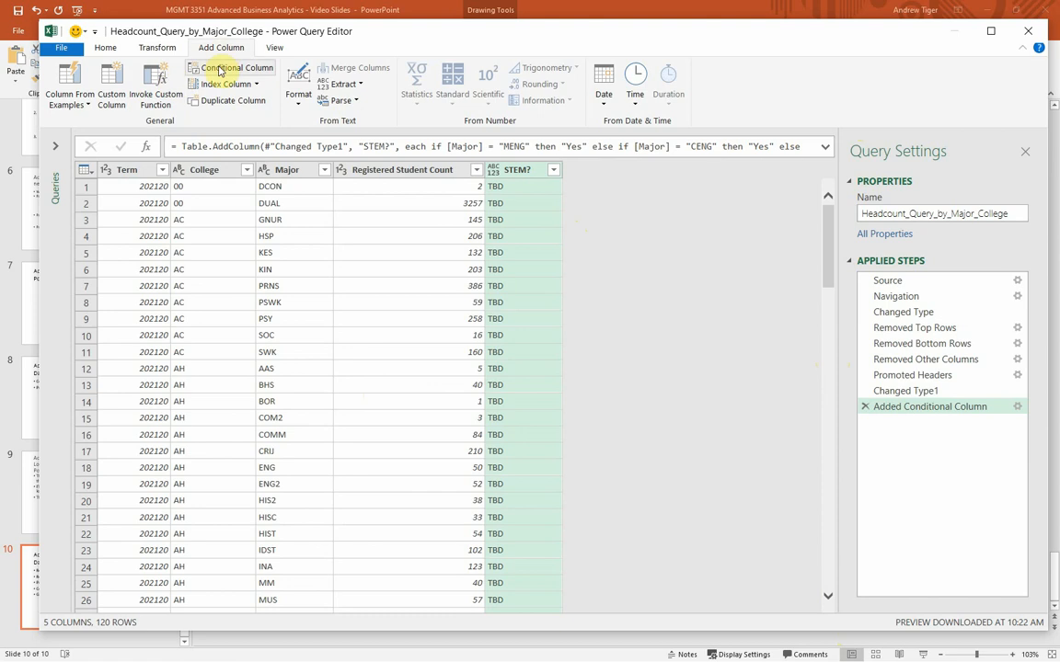
click(865, 408)
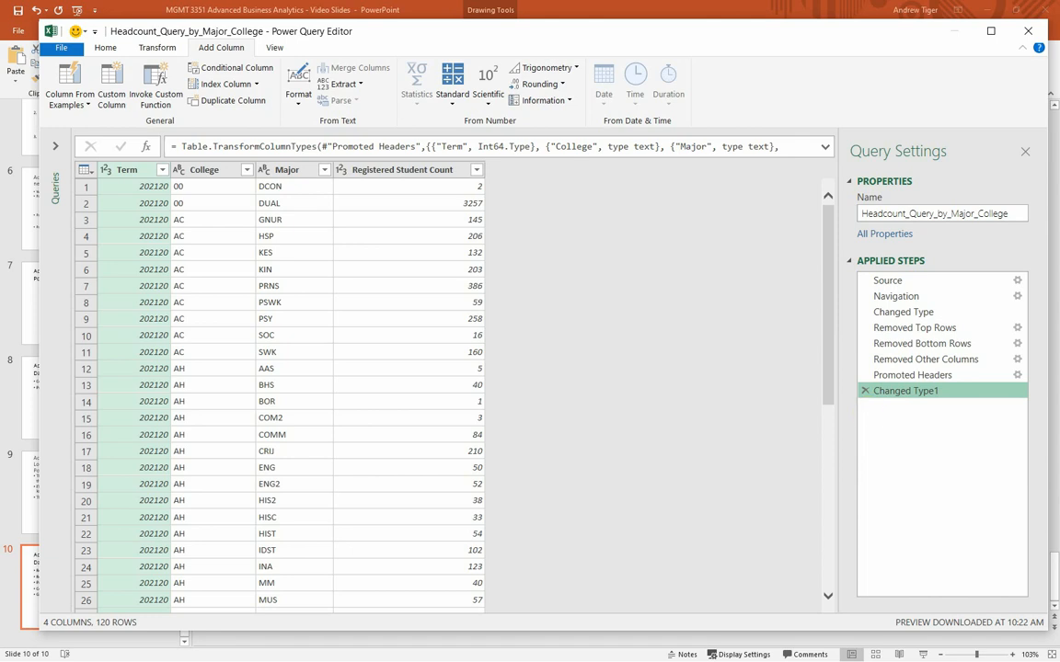
Step: Switch to PowerPoint to review the Group By Column bullet, and return to the Power Query Editor to inspect the AC college's student counts
key(alt+Tab)
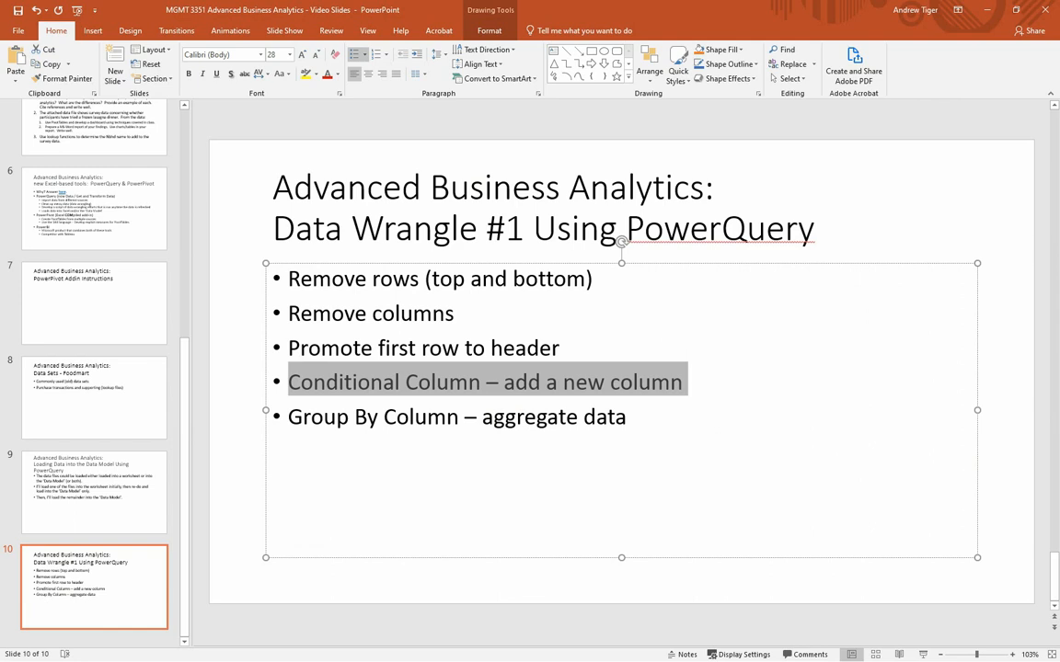
drag(632, 419, 297, 419)
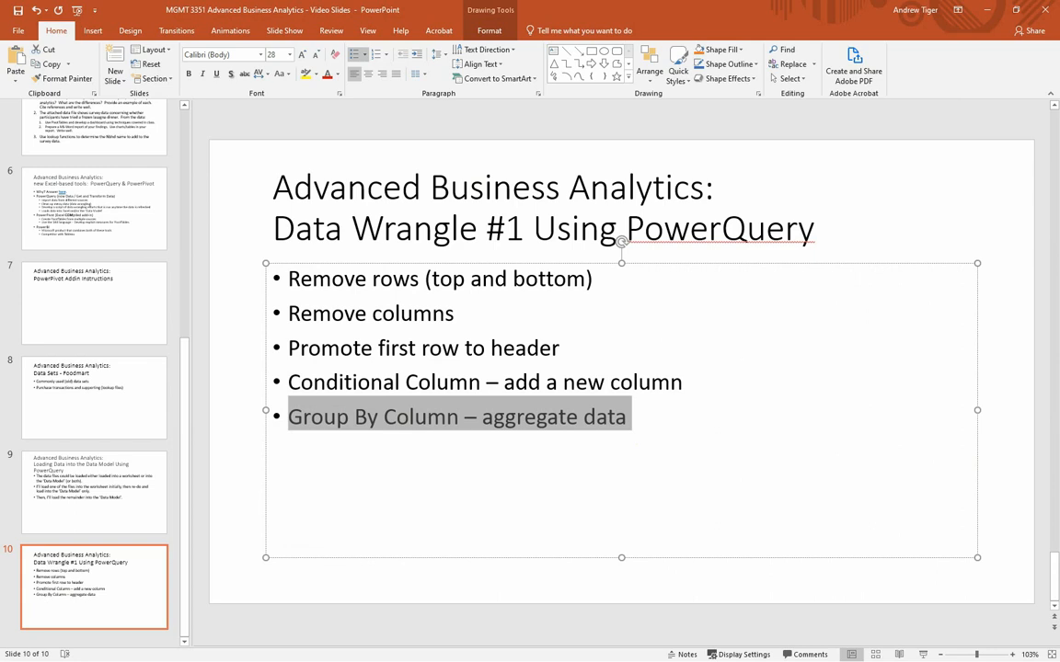
key(alt+Tab)
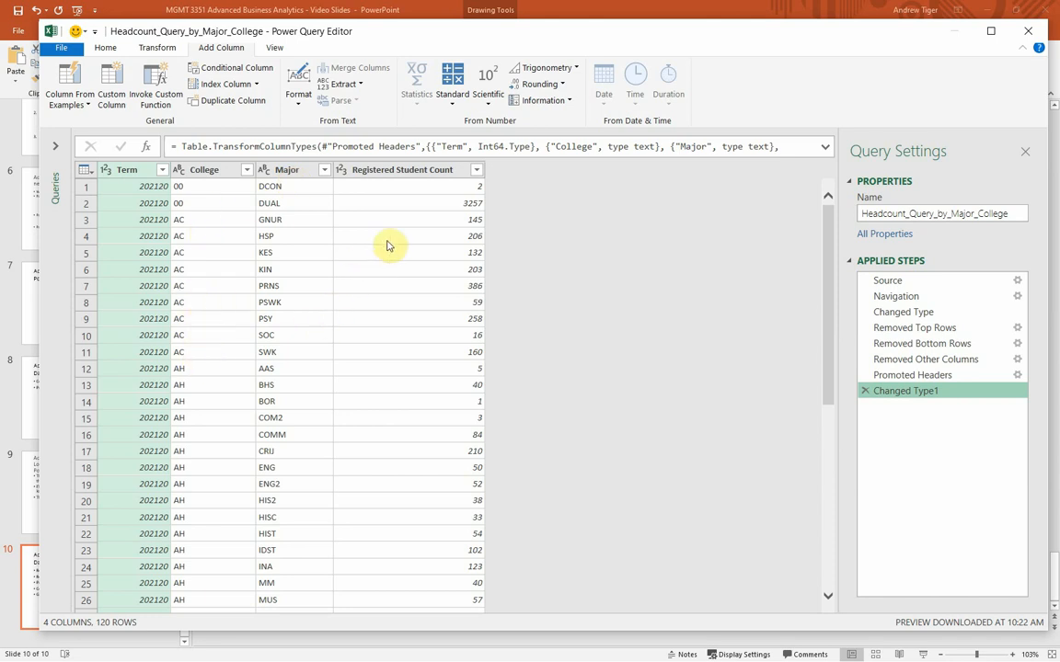
click(458, 220)
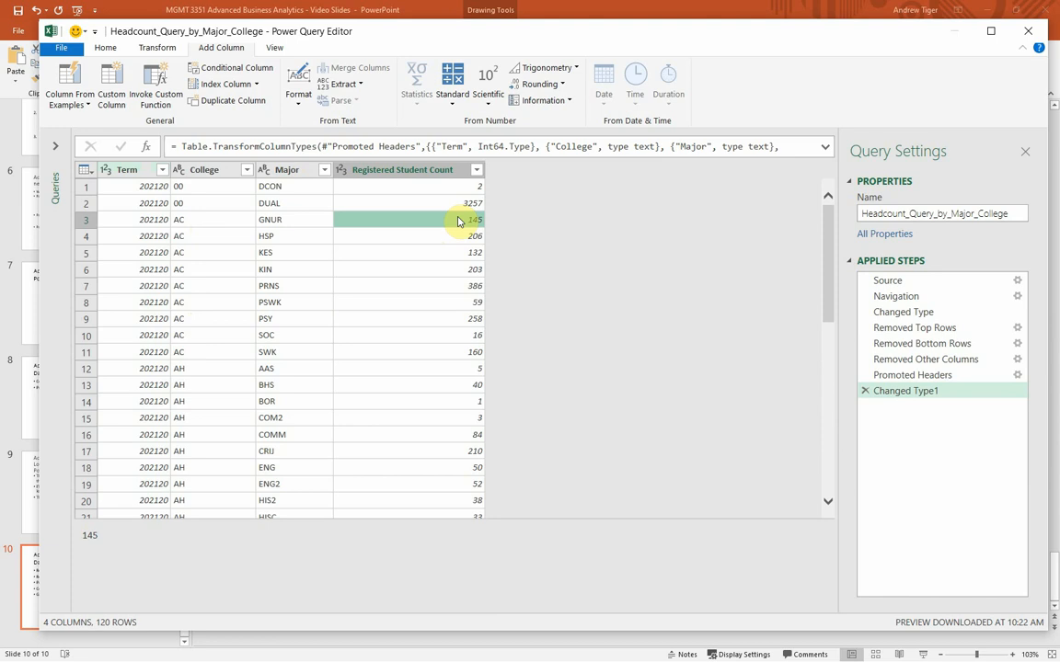
click(452, 239)
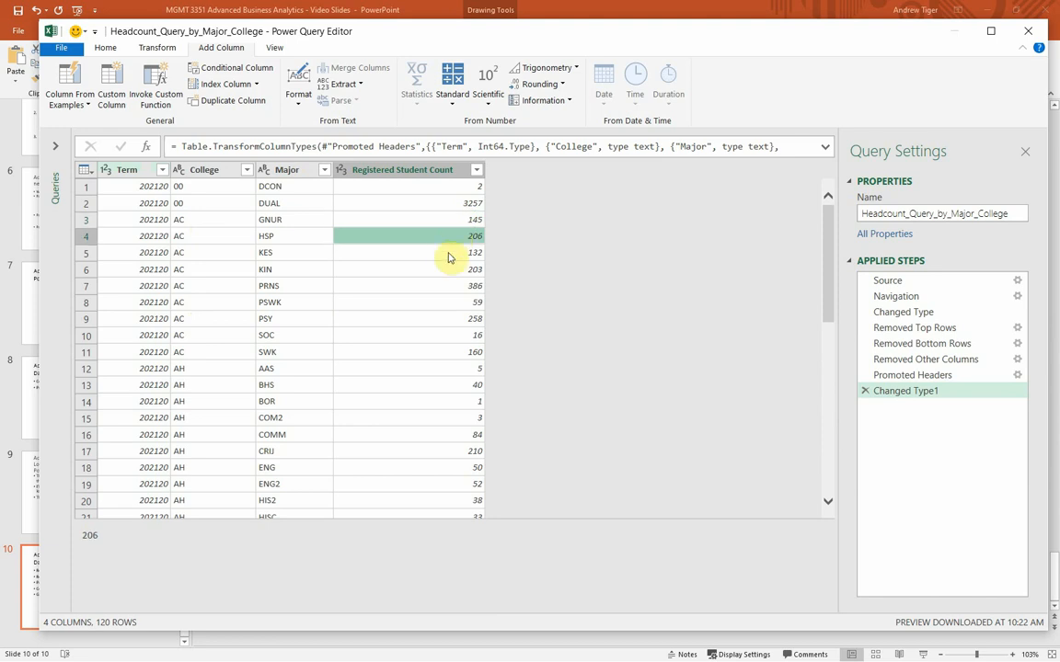
click(449, 255)
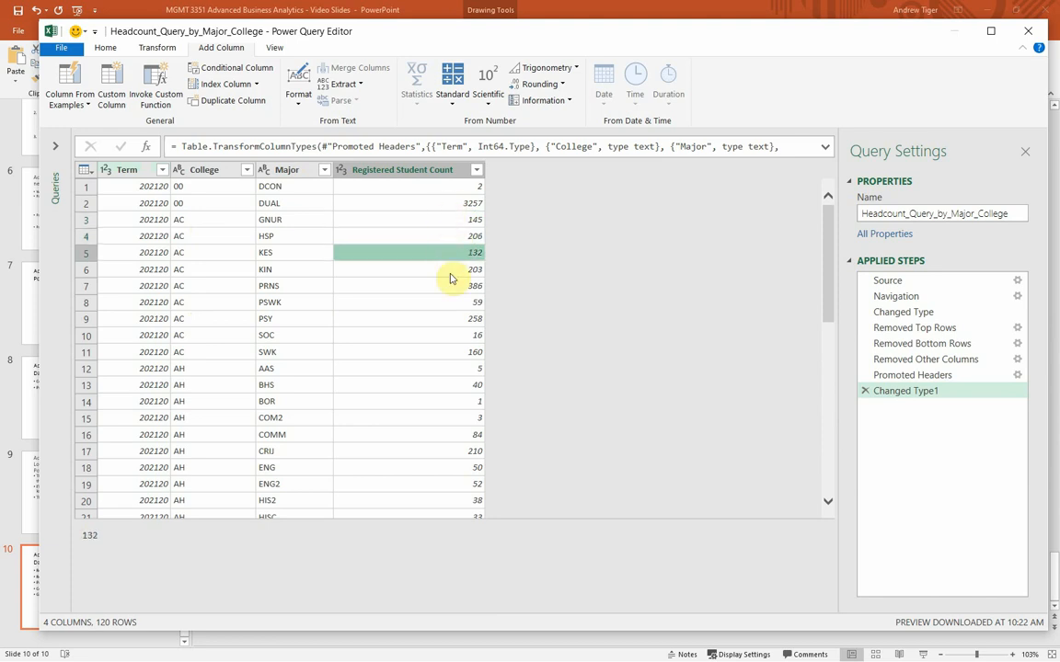
Step: Start a Group By operation on the College column and name the new aggregate column UpdatedStudentCount
click(190, 260)
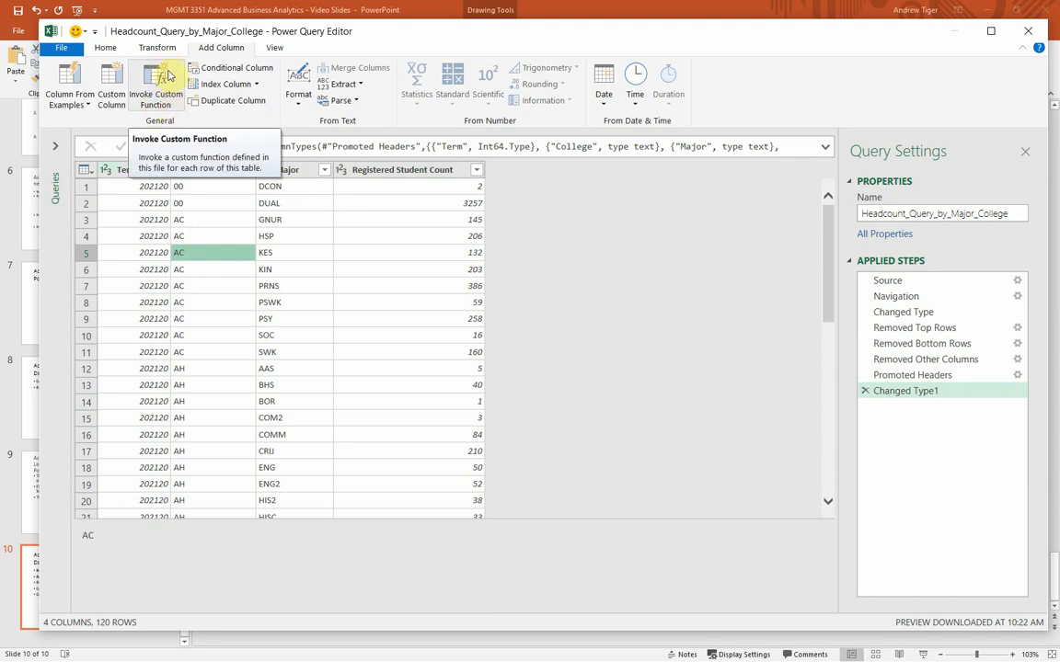
click(105, 49)
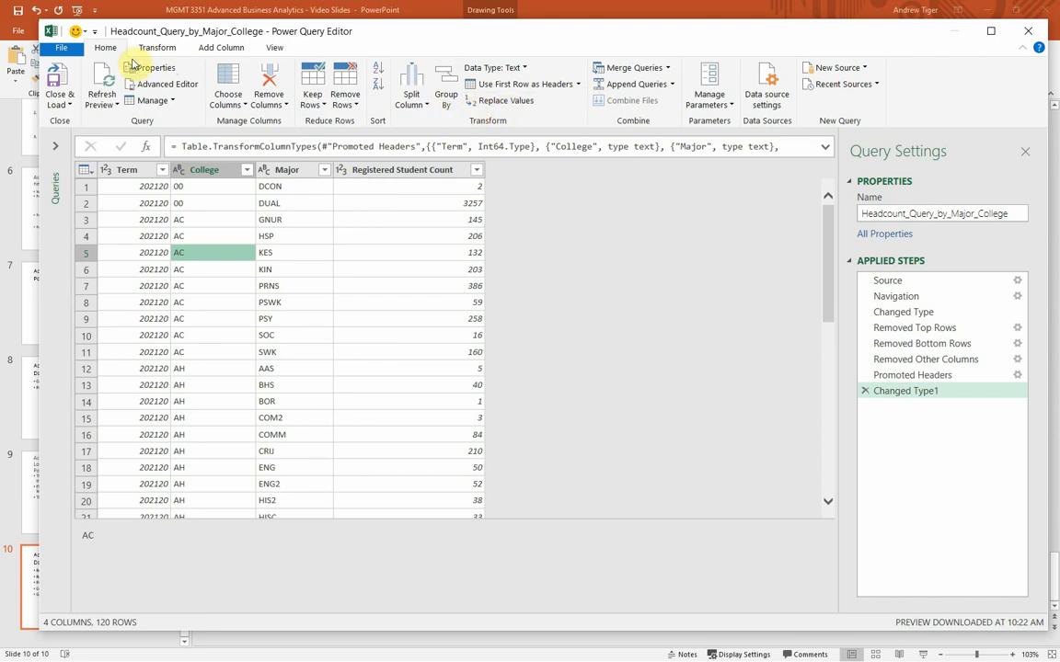
click(450, 107)
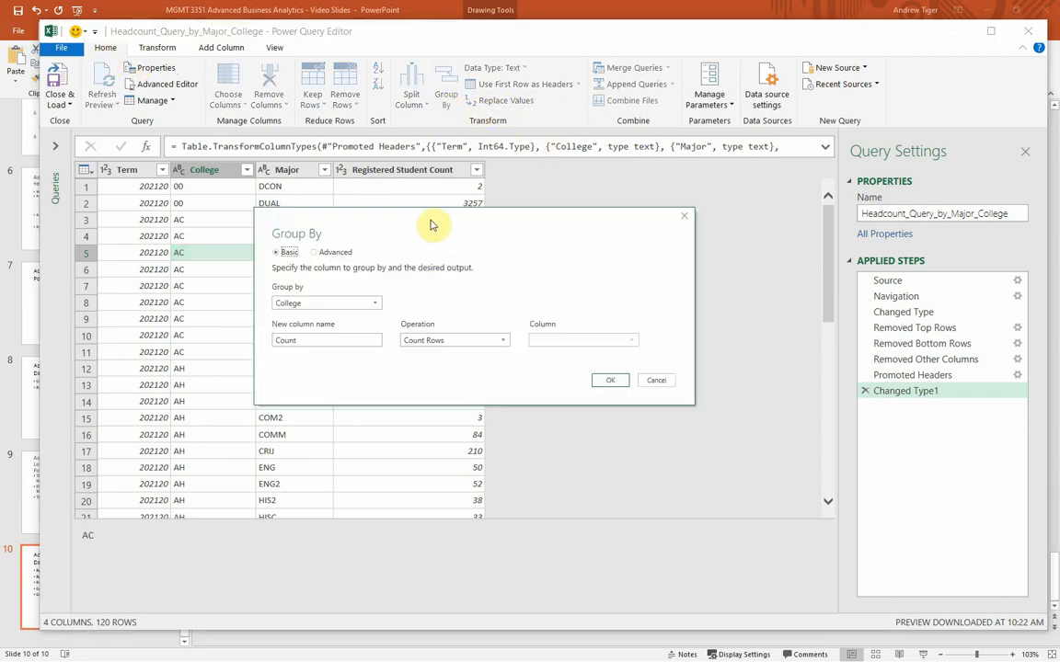
drag(433, 225, 522, 305)
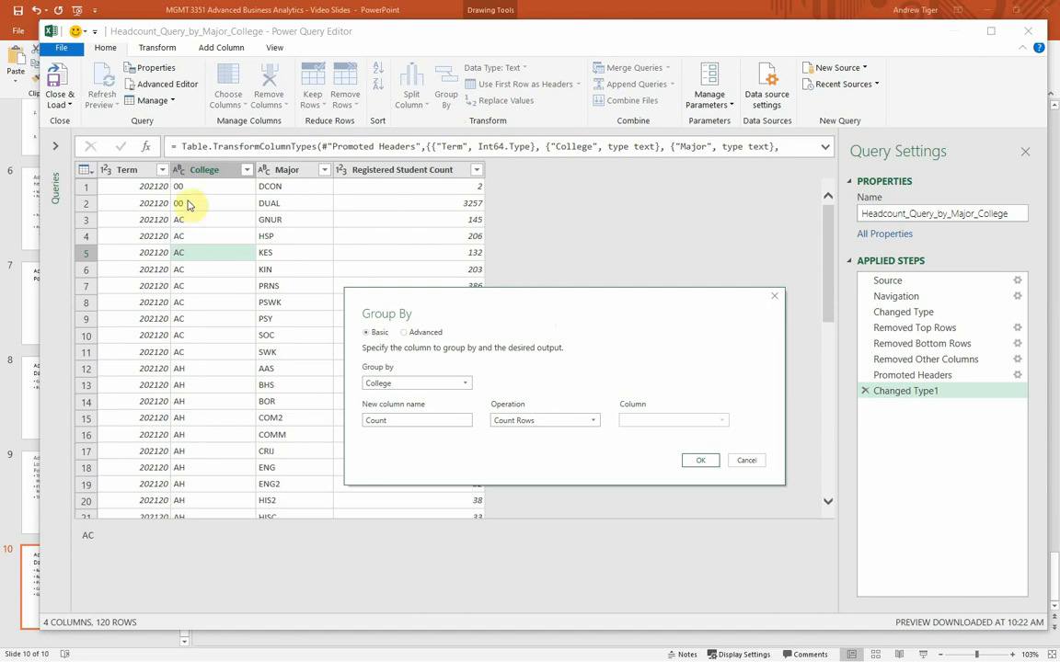
click(420, 421)
drag(419, 420, 365, 421)
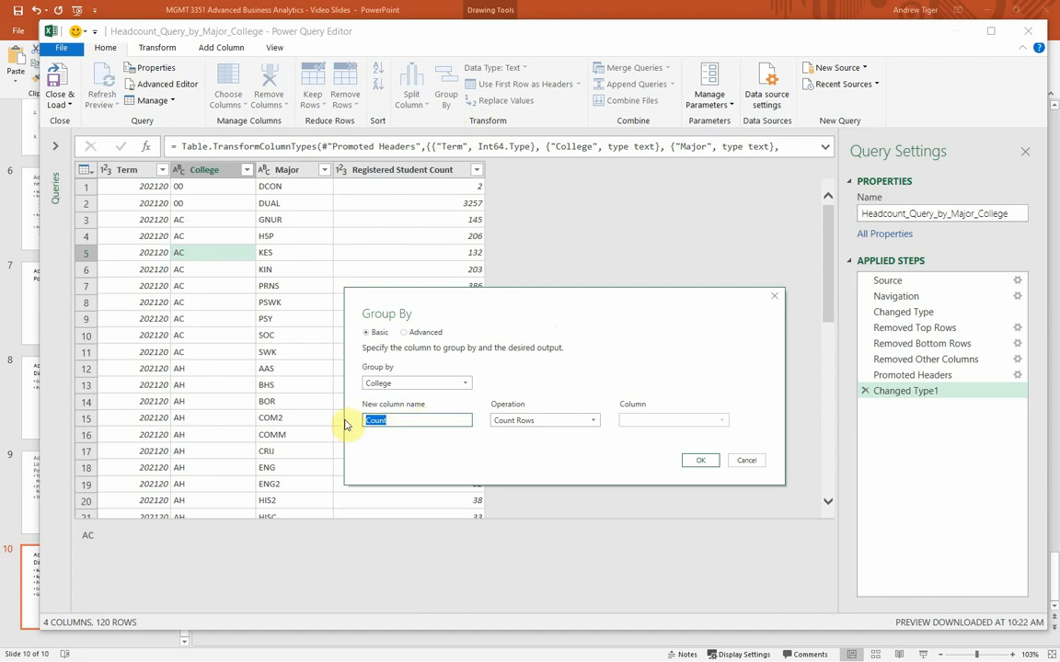
text(U)
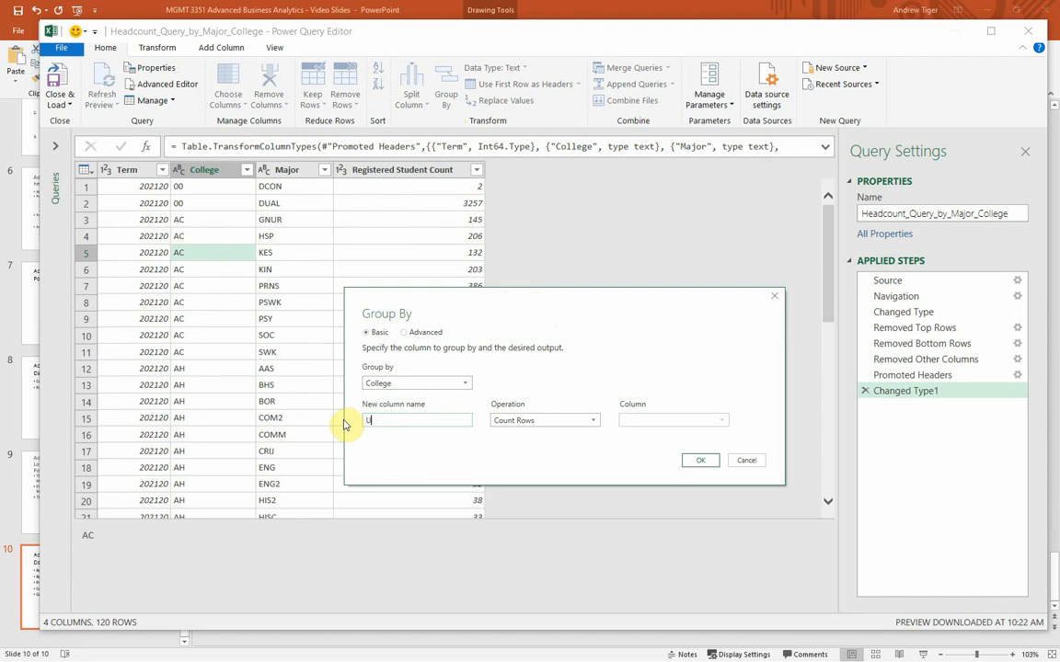
text(pdatedStudentCount)
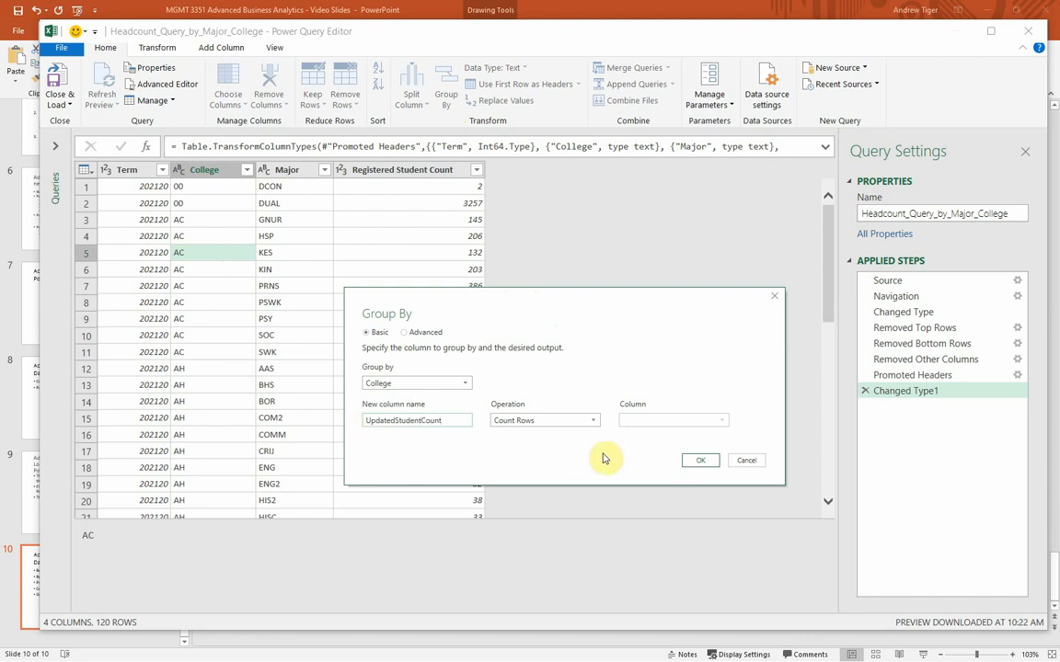
Step: Set the aggregation to Sum of the Registered Student Count column, keep the Basic mode, and apply the grouping
click(590, 421)
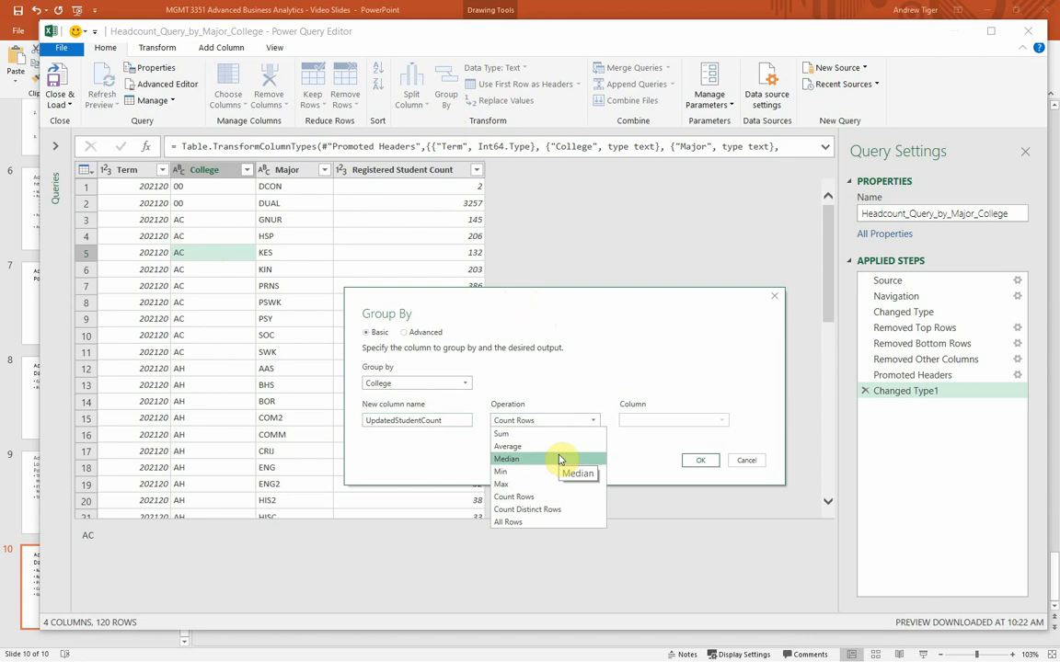
click(557, 435)
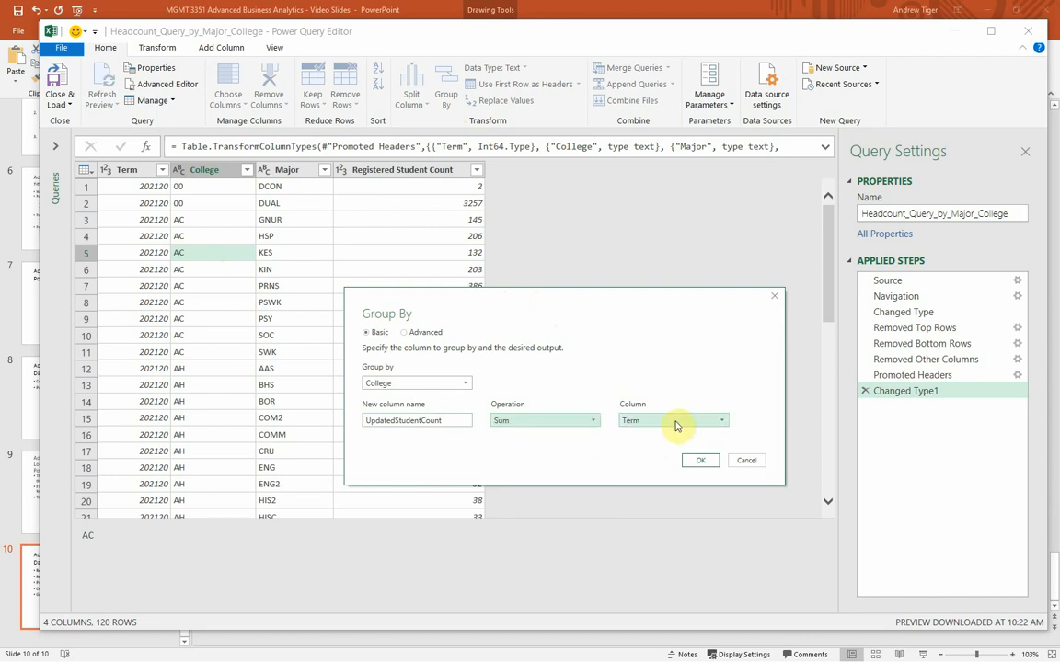
click(676, 425)
click(679, 471)
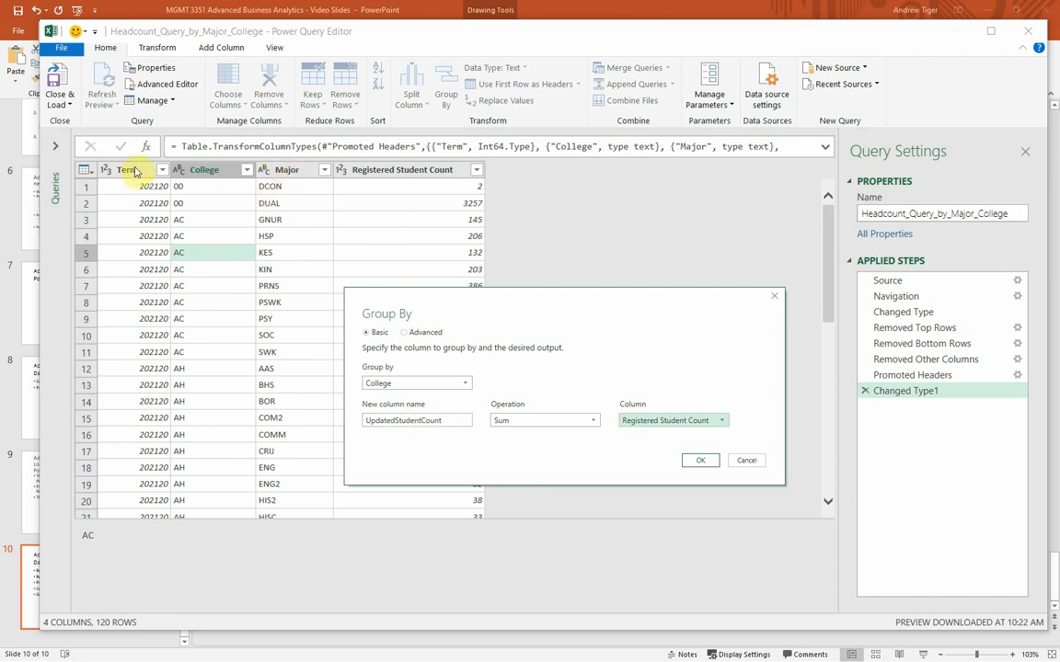
click(408, 334)
click(368, 333)
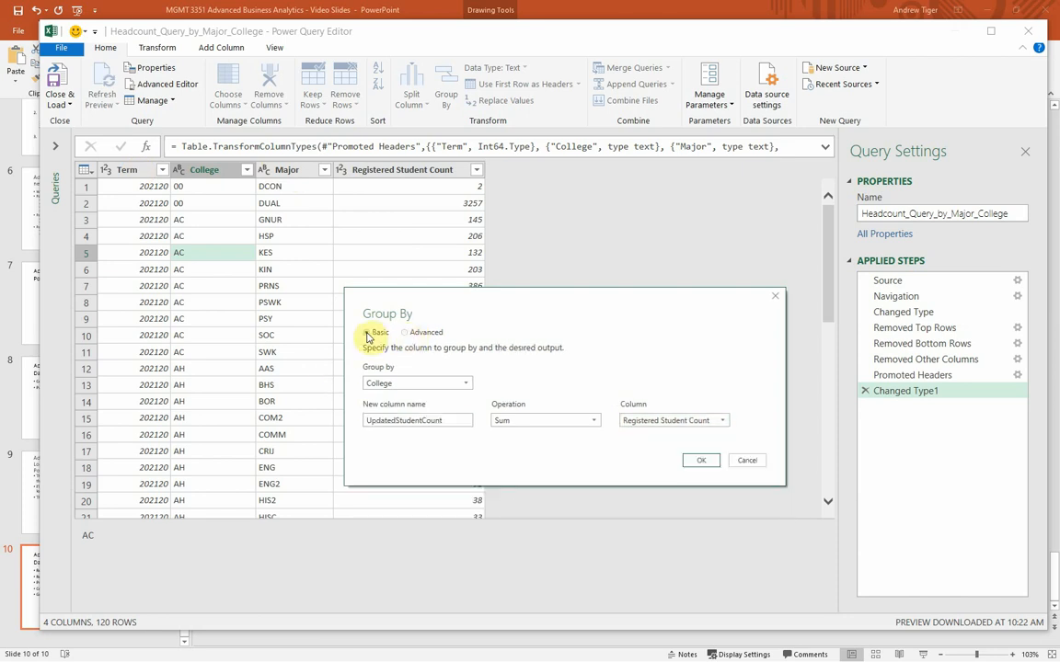
click(709, 462)
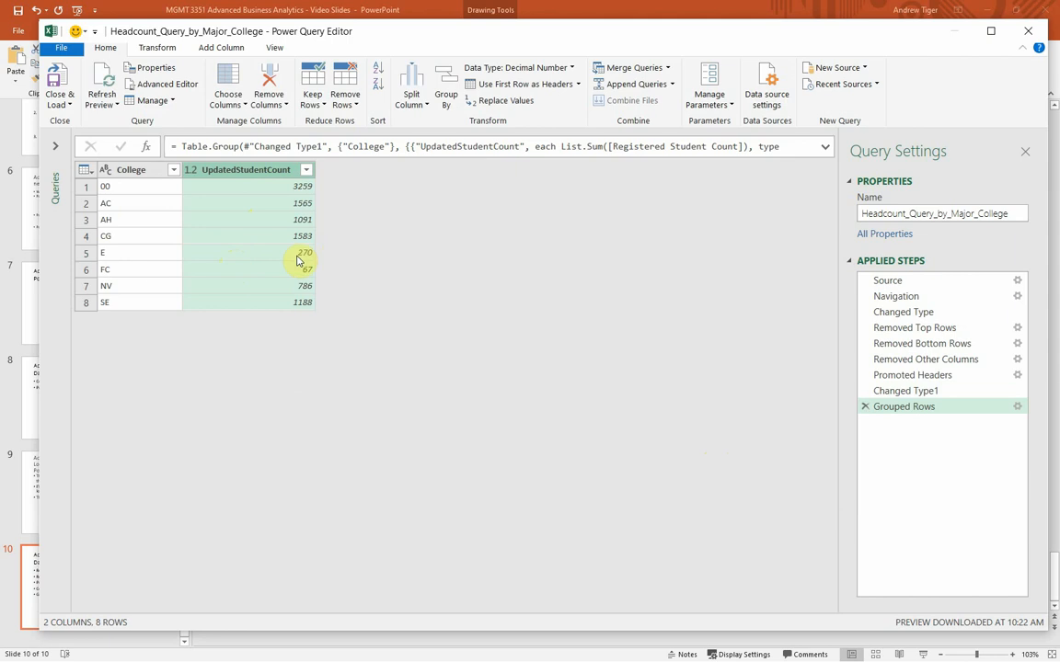
Step: Close the query editor with Close & Load To, choosing Only Create Connection and adding the data to the Data Model
click(1010, 213)
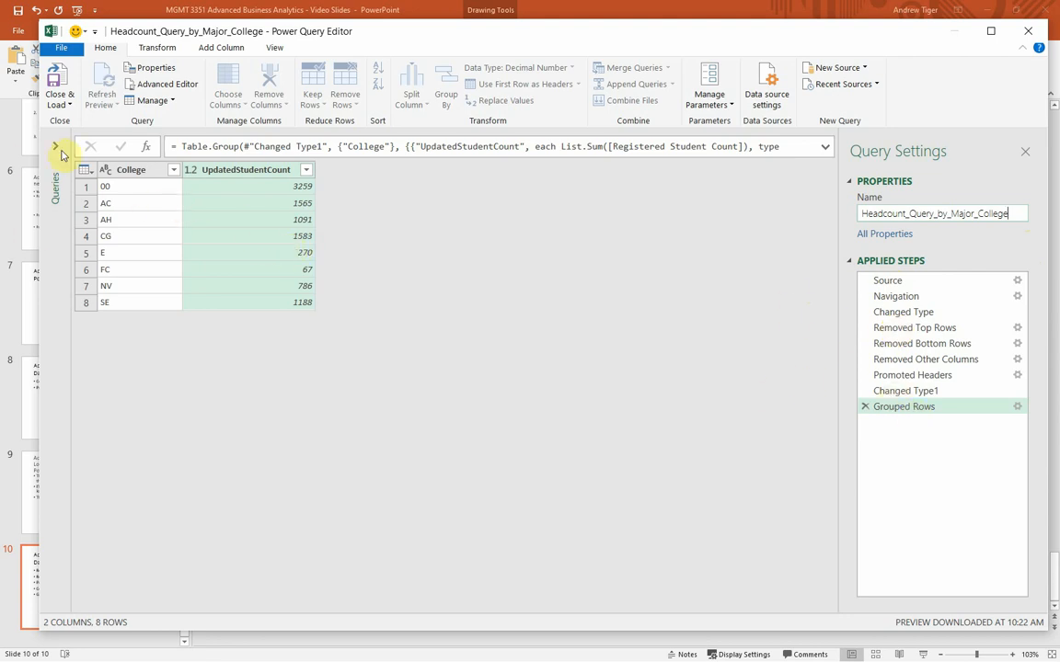
click(60, 103)
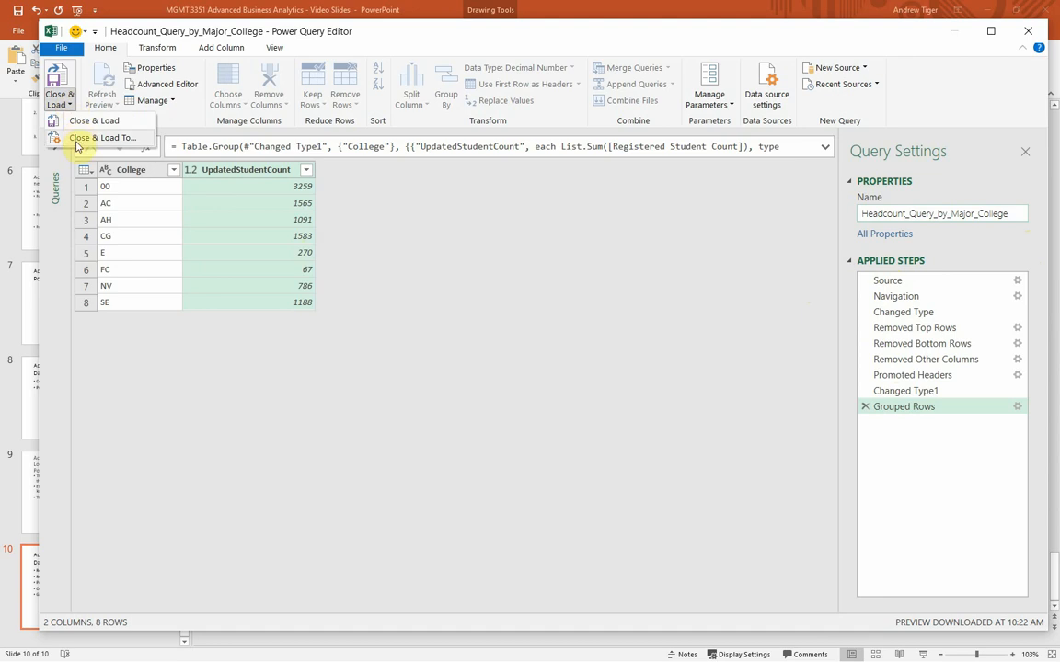
click(77, 139)
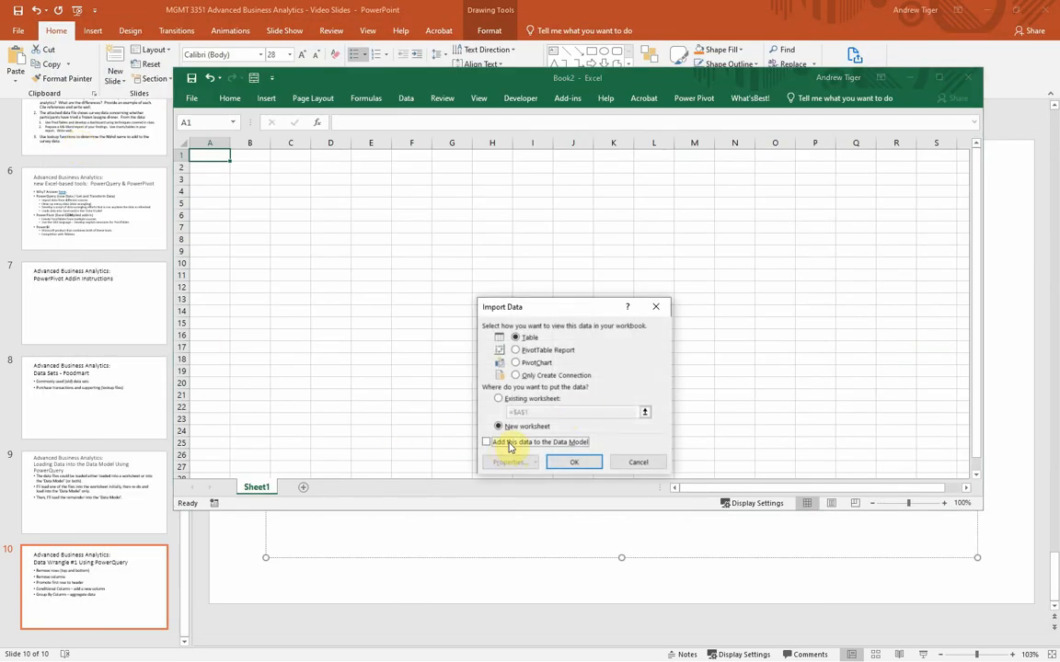
click(516, 375)
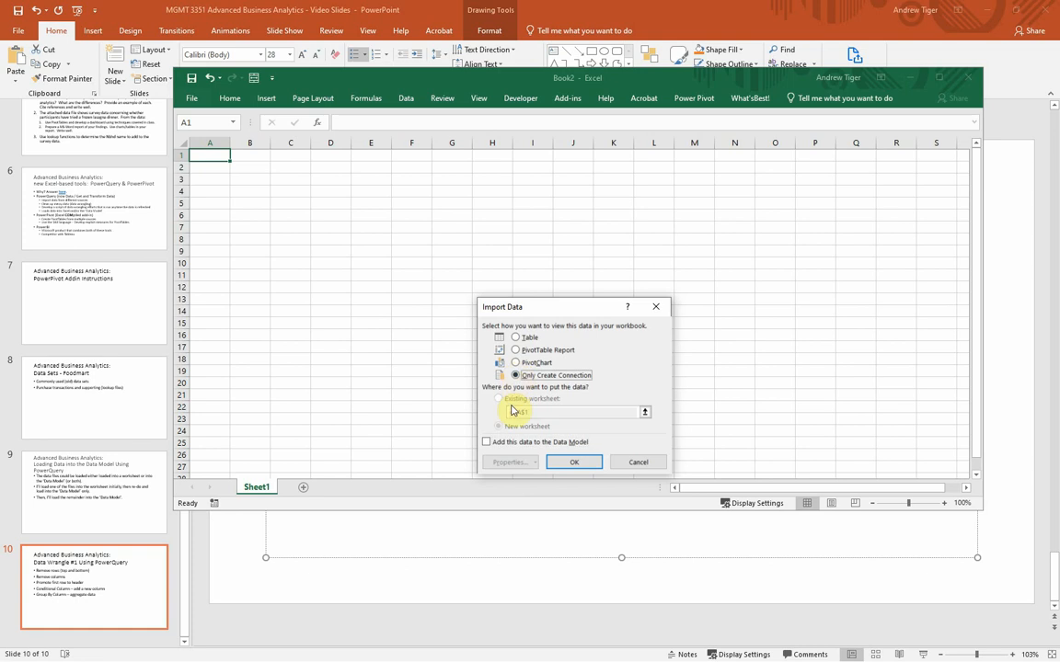
click(486, 443)
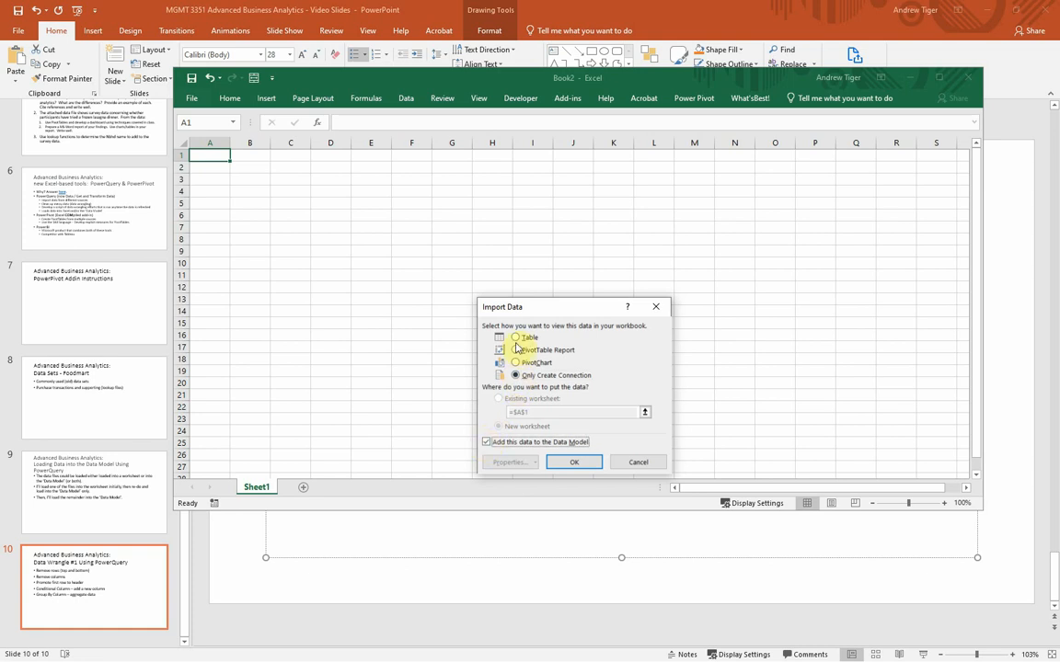
click(516, 338)
click(517, 376)
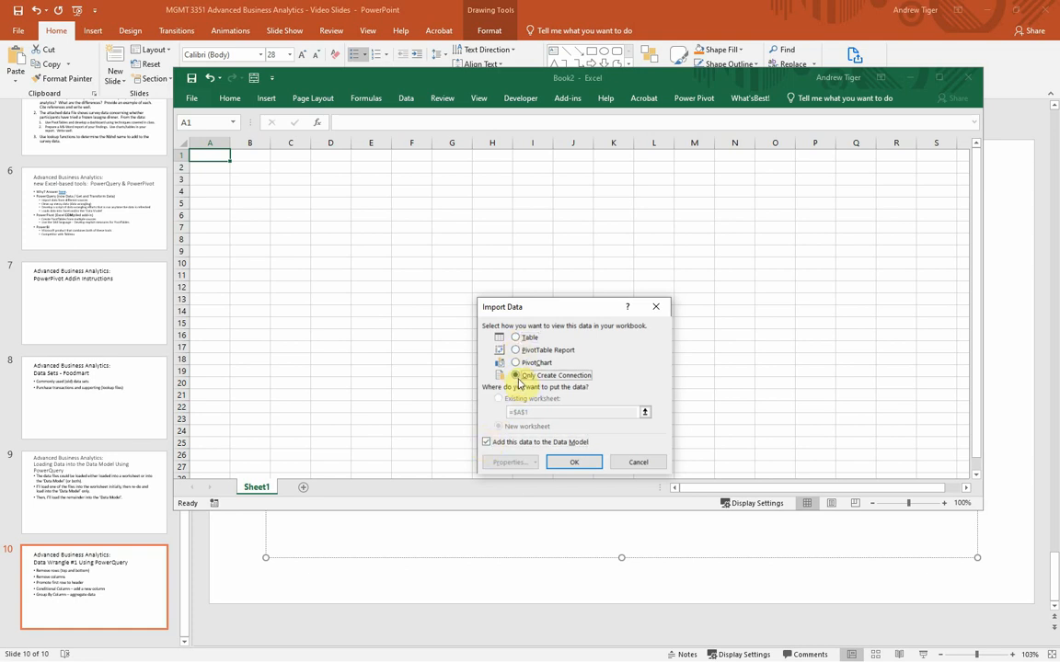